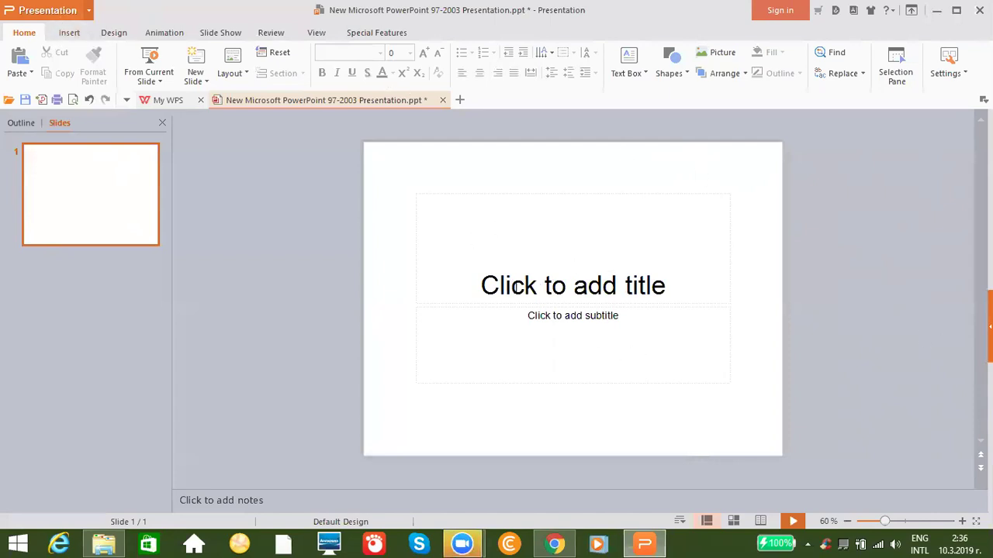
click(70, 34)
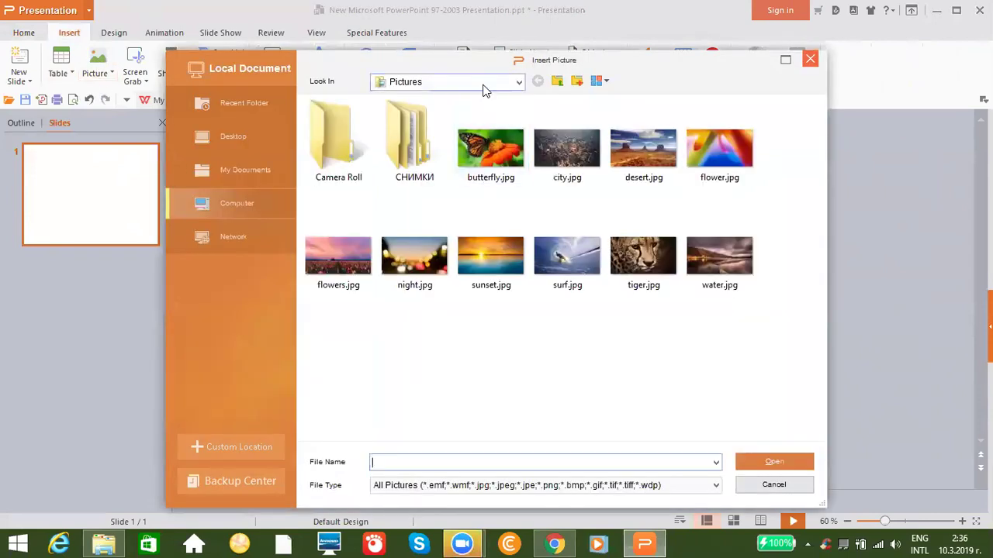
click(485, 85)
click(453, 110)
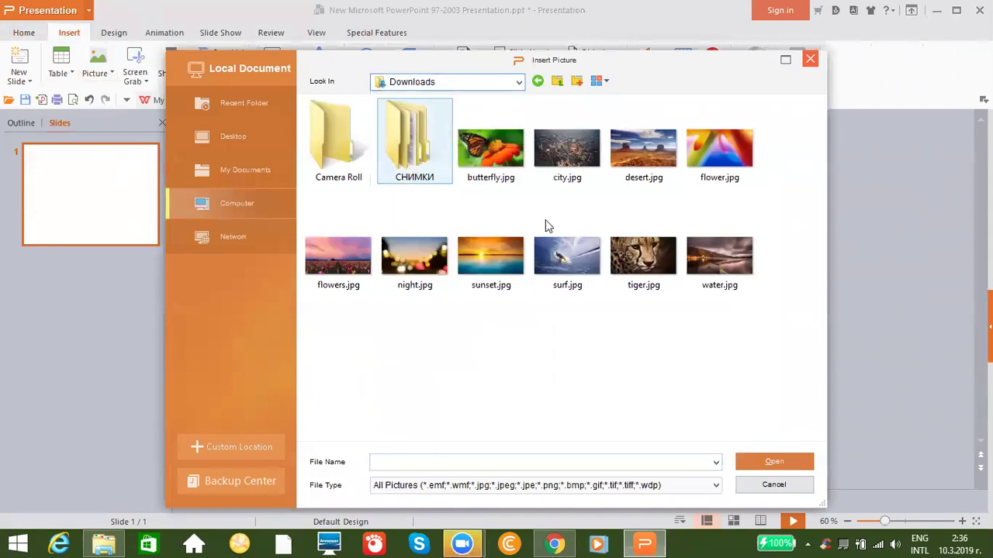
drag(816, 249, 830, 363)
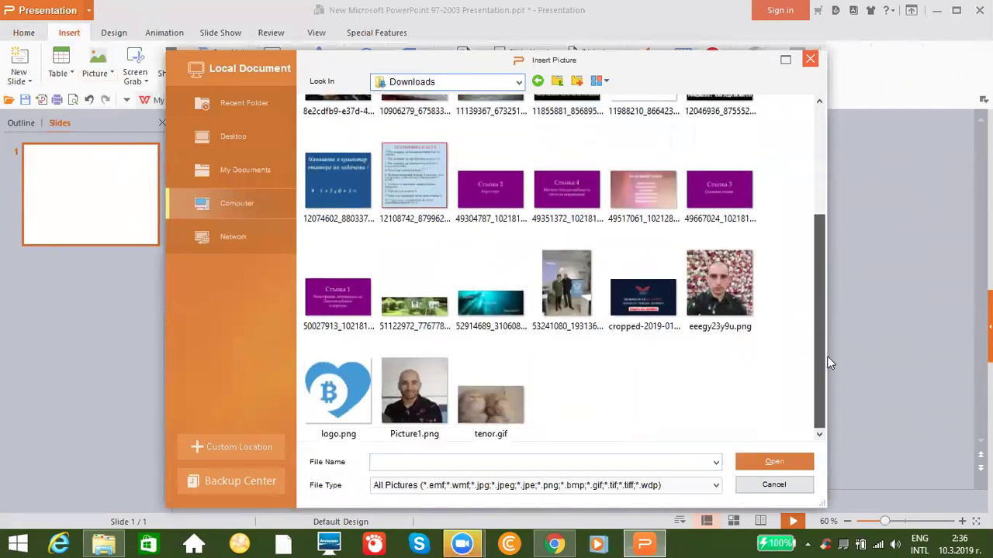
click(571, 304)
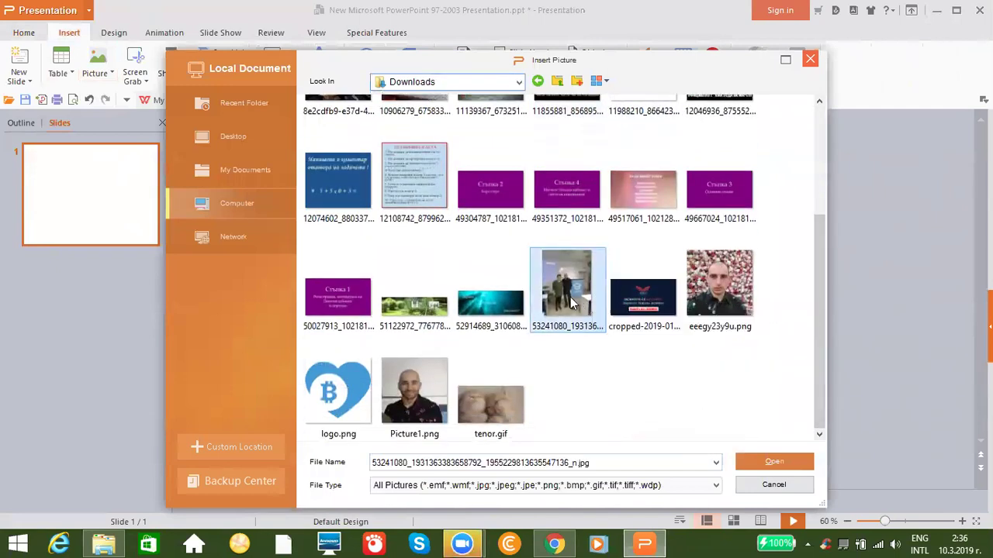
double_click(571, 304)
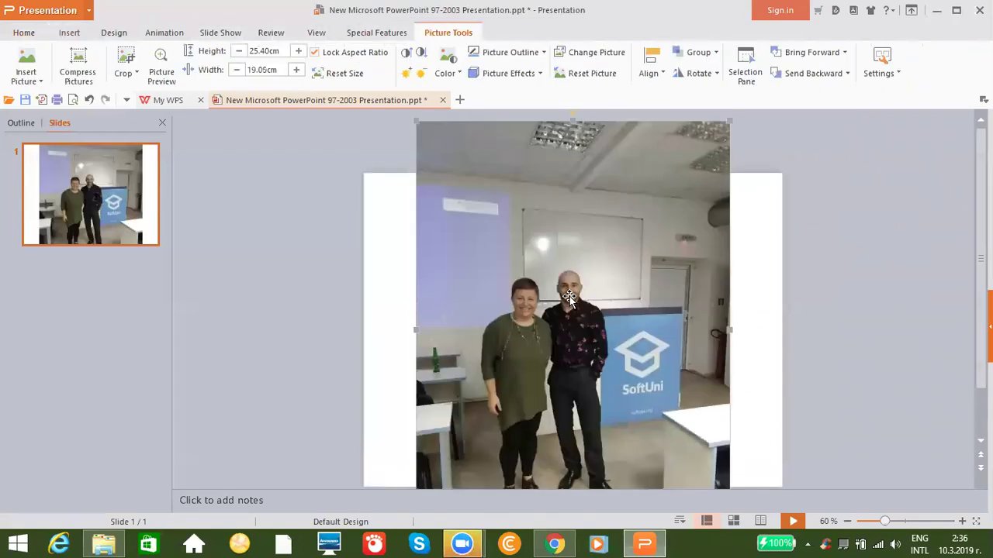
Crop the bottom, top and sides so only the bald man's upper body remains, about 5.10 × 3.91 cm
click(128, 59)
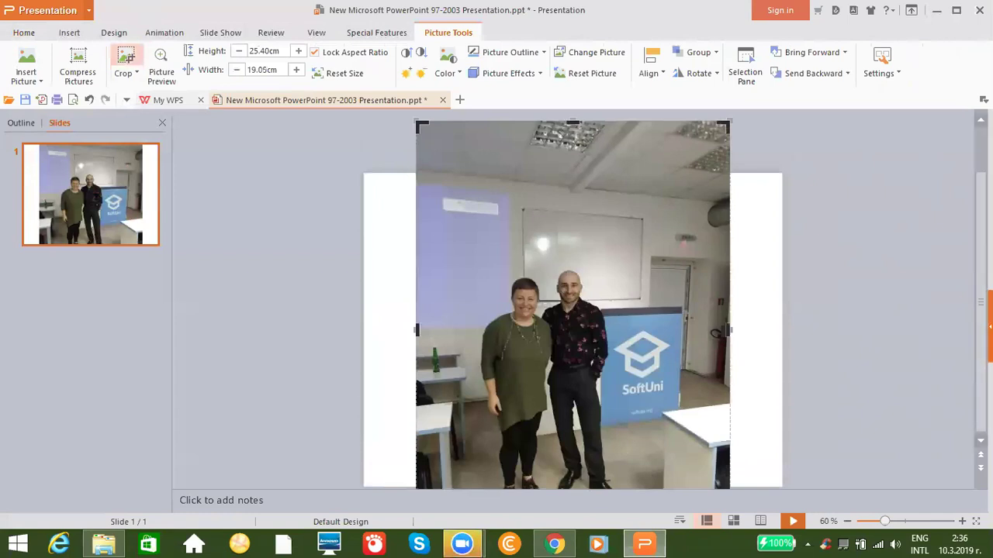
scroll(852, 440, down, 1)
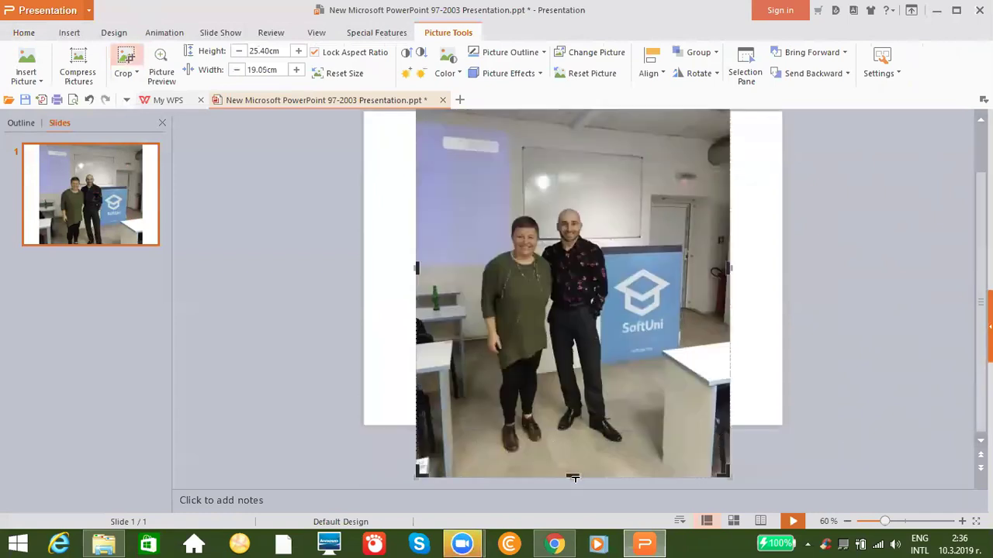
drag(572, 478, 581, 294)
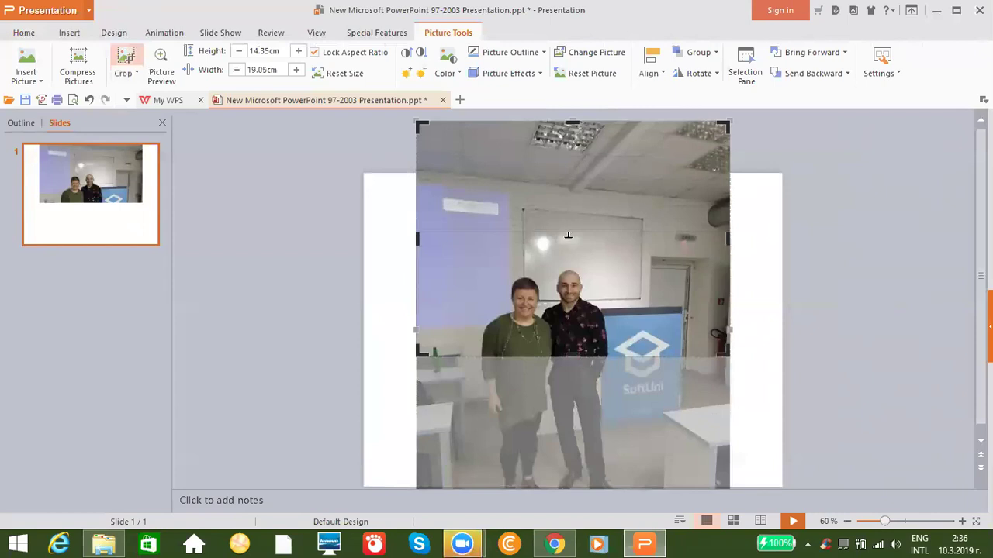
drag(566, 245, 567, 247)
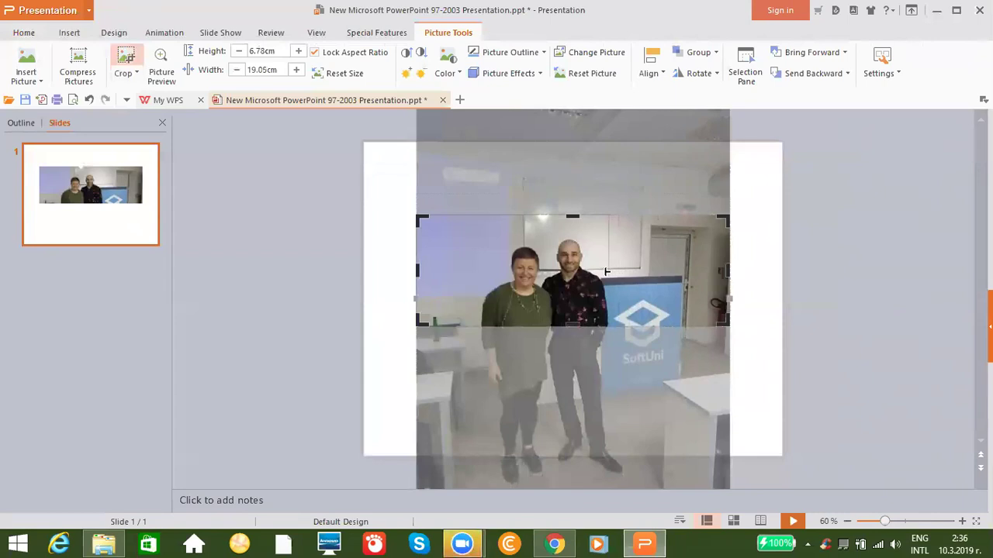
drag(727, 270, 606, 271)
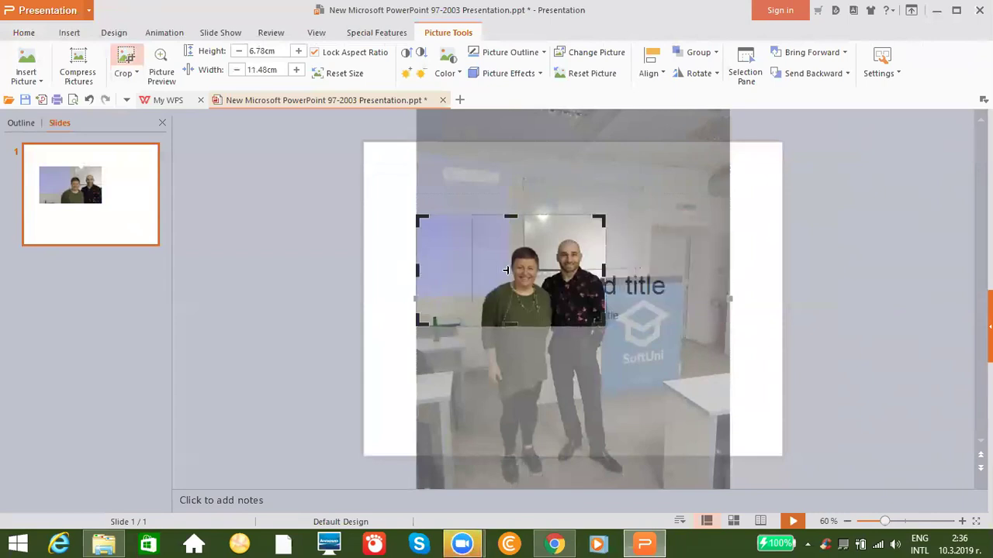
drag(505, 269, 542, 270)
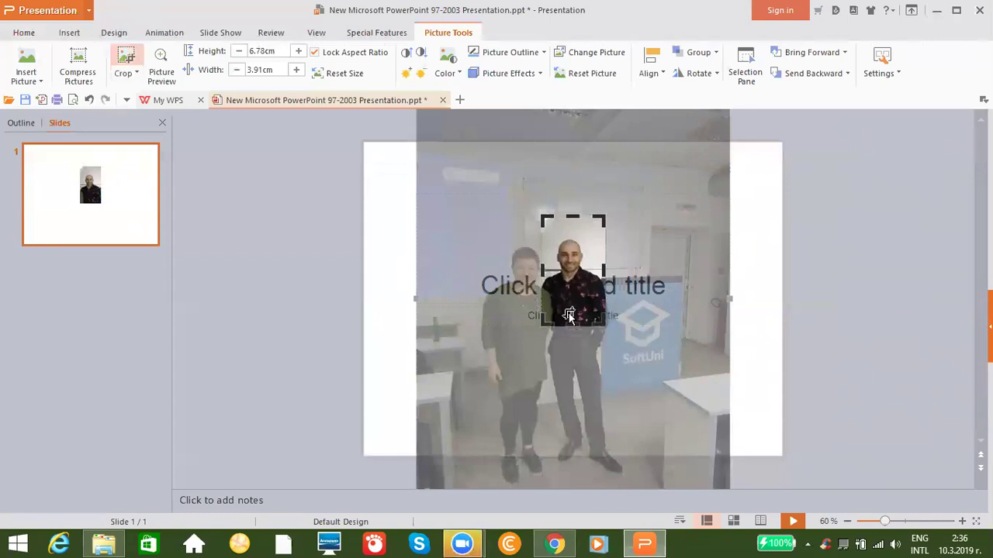
drag(574, 313, 573, 295)
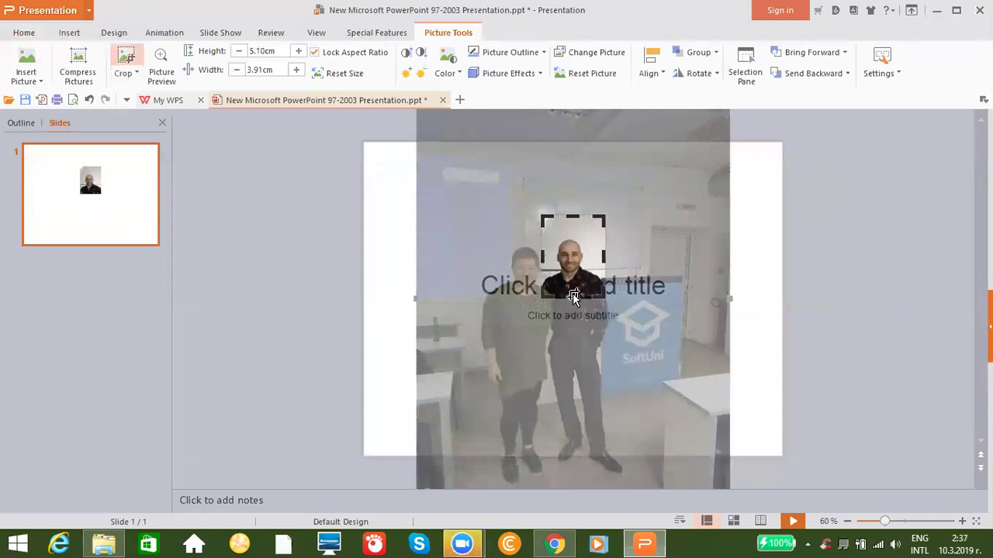
Enlarge the cropped portrait and fine-tune its top and right crop edges
click(301, 70)
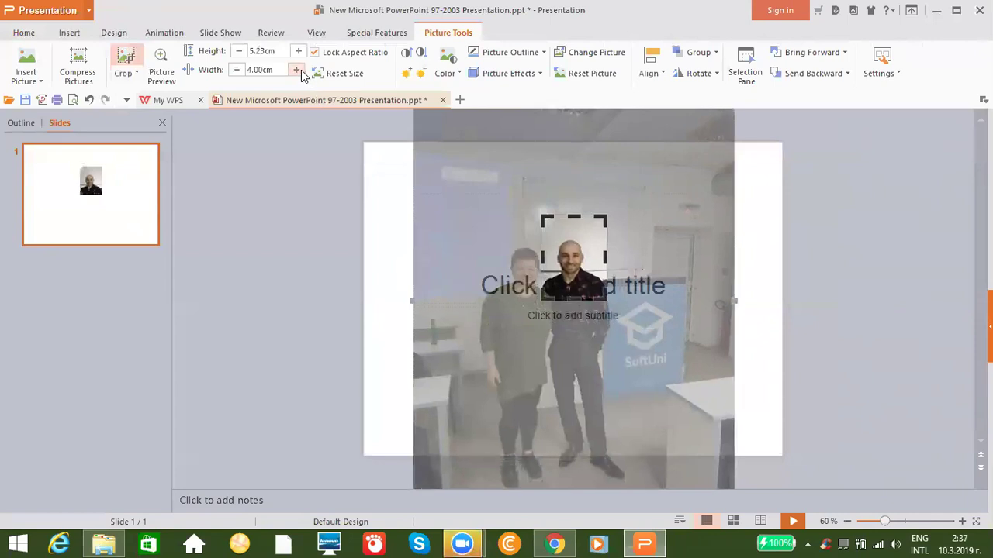
click(301, 70)
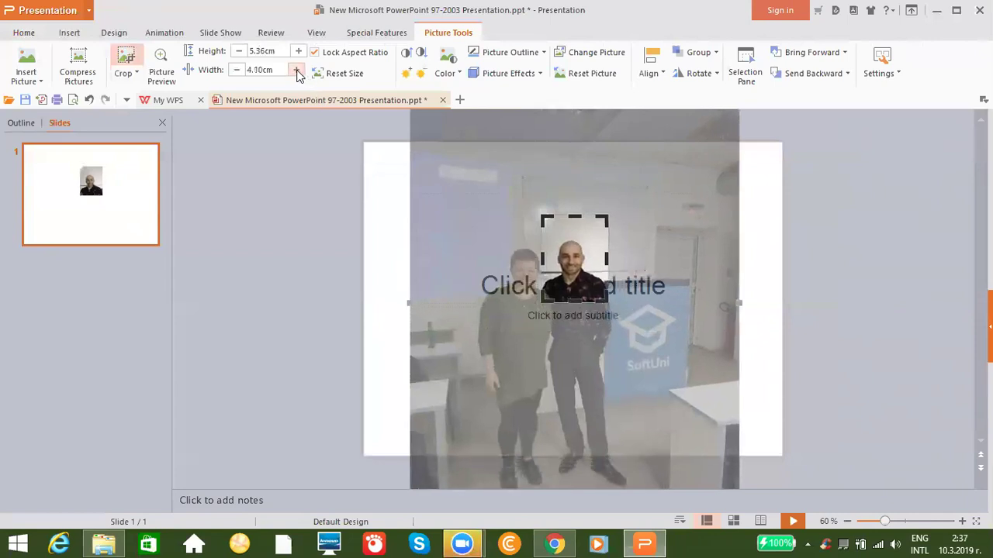
click(299, 70)
click(298, 70)
click(298, 70)
click(299, 69)
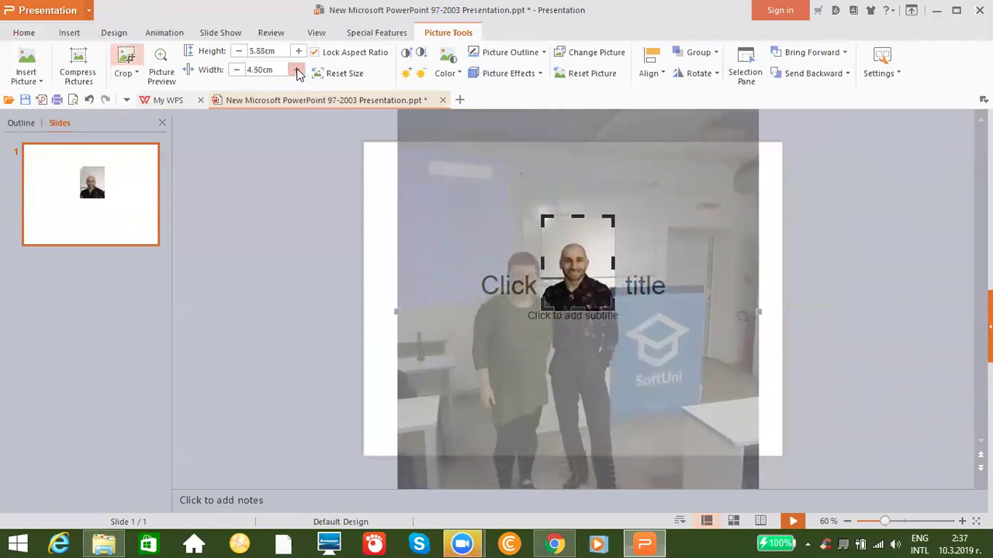
click(299, 70)
click(299, 70)
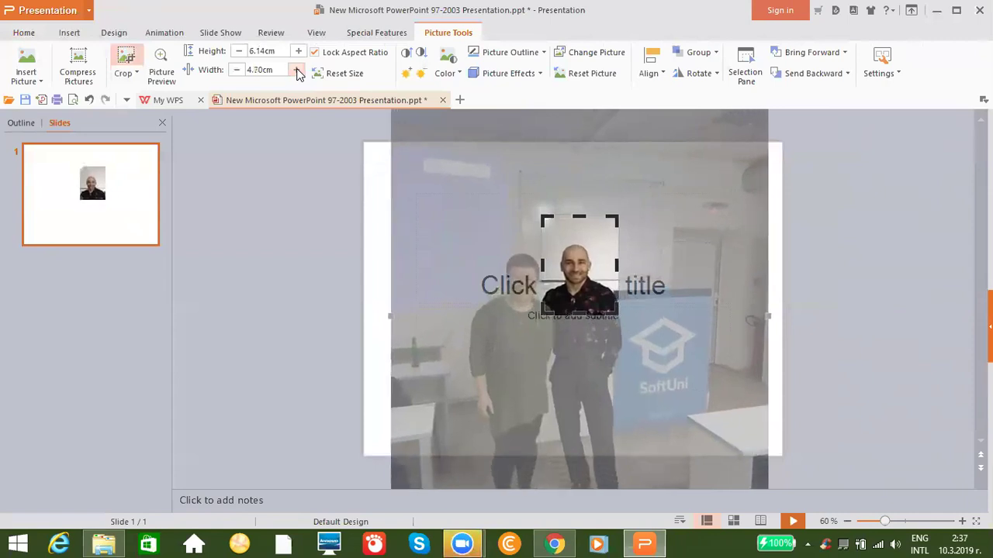
click(299, 70)
click(298, 70)
click(298, 70)
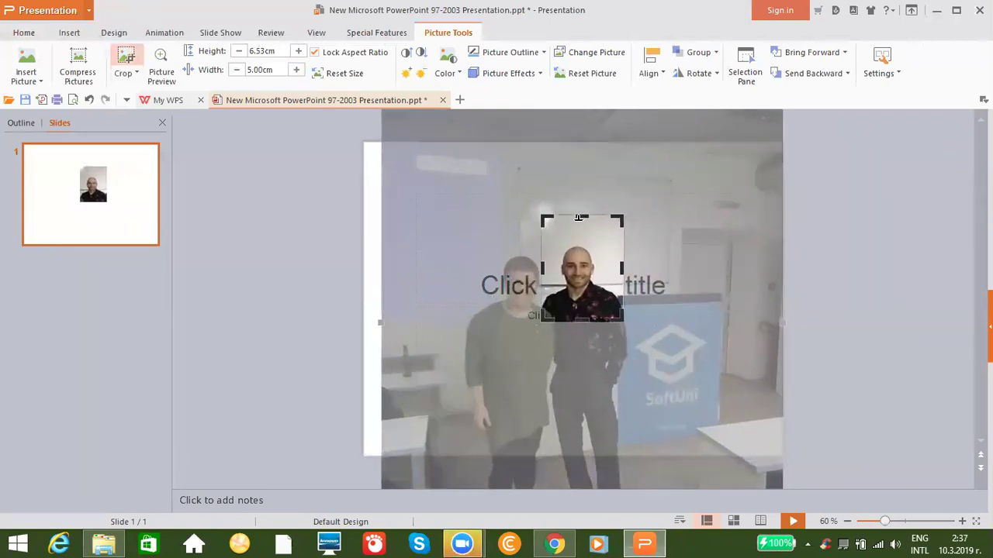
drag(582, 217, 575, 228)
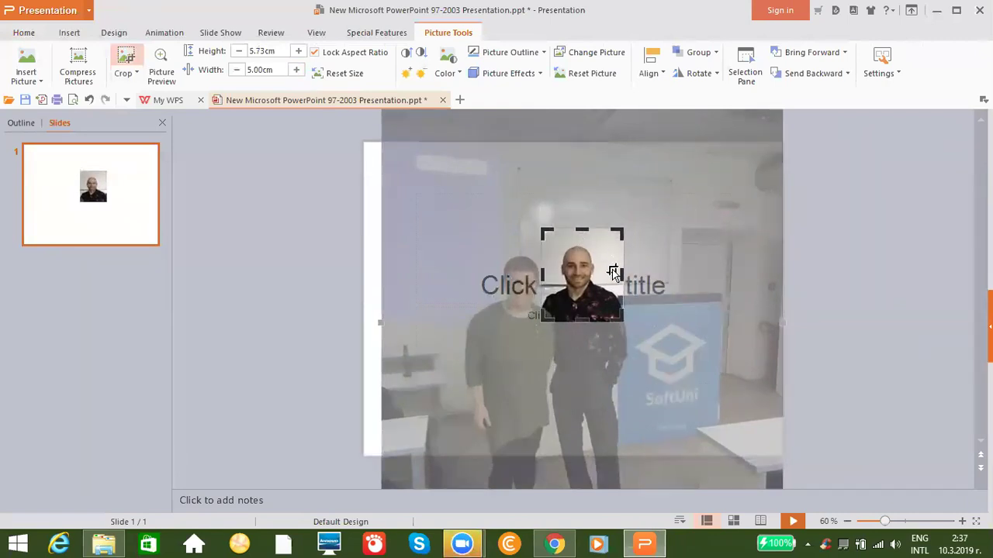
drag(621, 274, 614, 275)
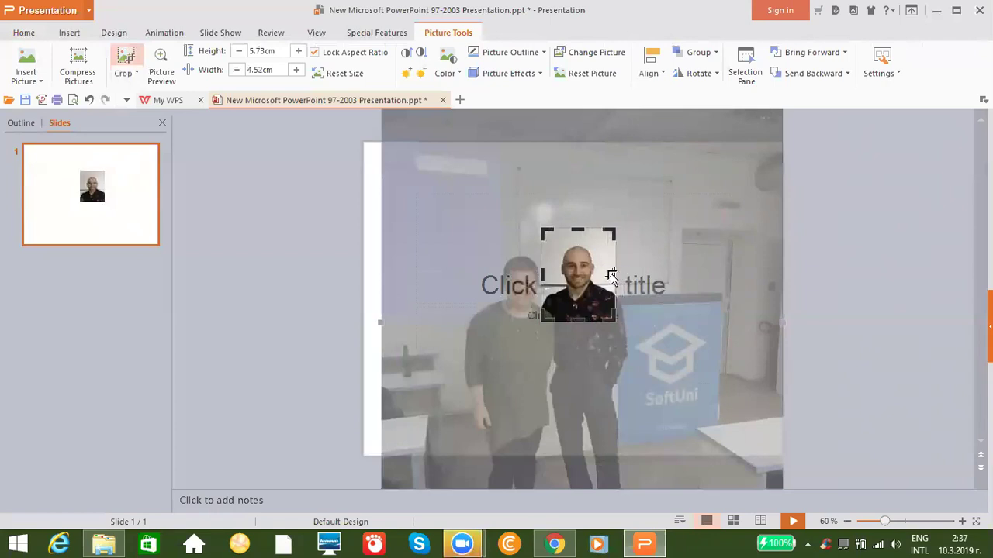
drag(614, 275, 625, 275)
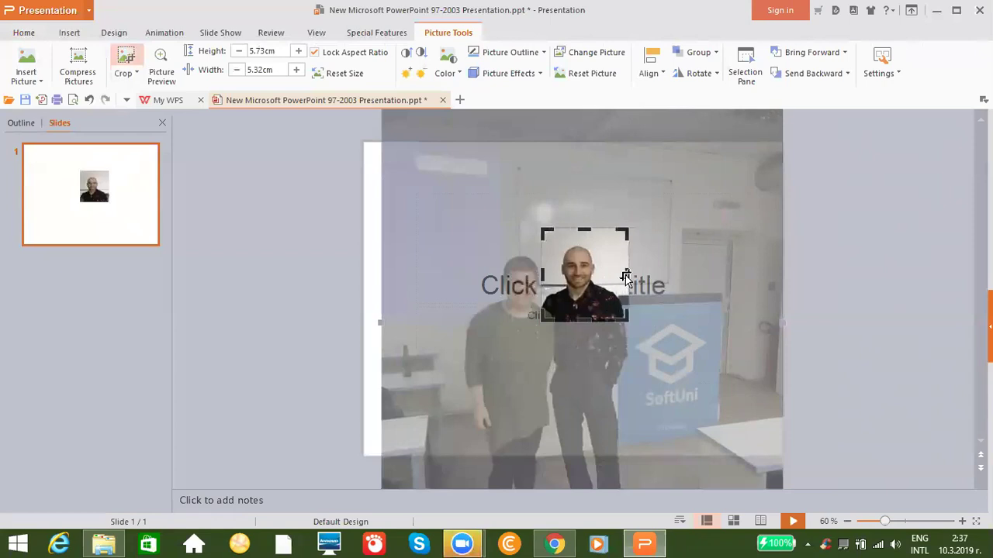
Shrink the portrait back down and set its height to exactly 5.00 cm
click(239, 52)
click(239, 52)
click(240, 52)
click(240, 51)
click(240, 52)
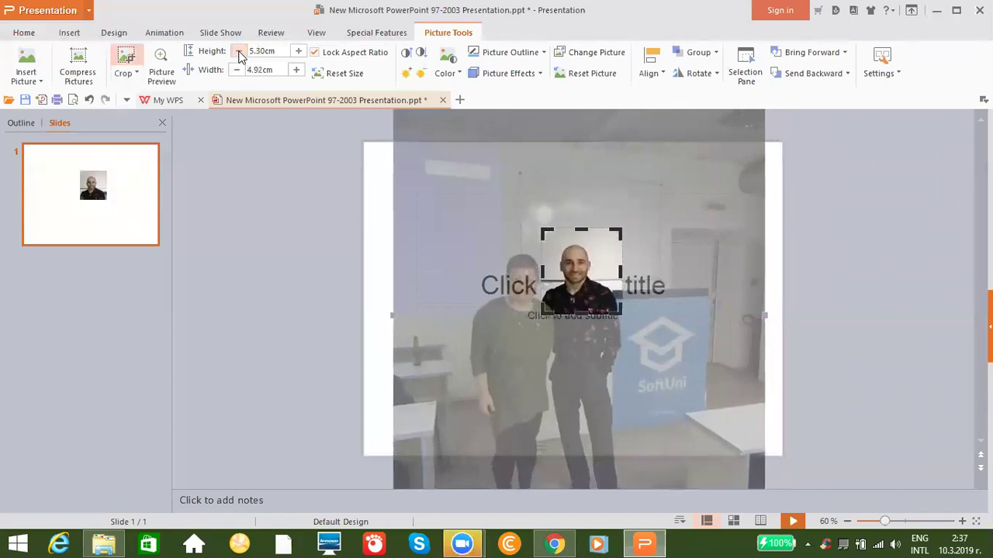
click(266, 52)
key(BackSpace)
key(BackSpace)
text(00)
click(679, 223)
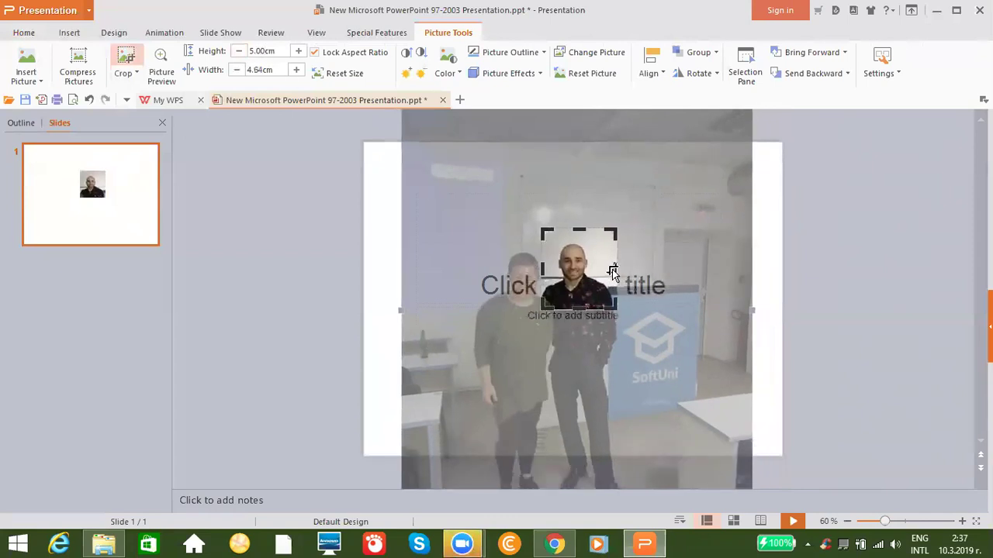
Recentre the man's face inside the crop frame and finish cropping at 4.95 × 5.00 cm
drag(618, 269, 620, 270)
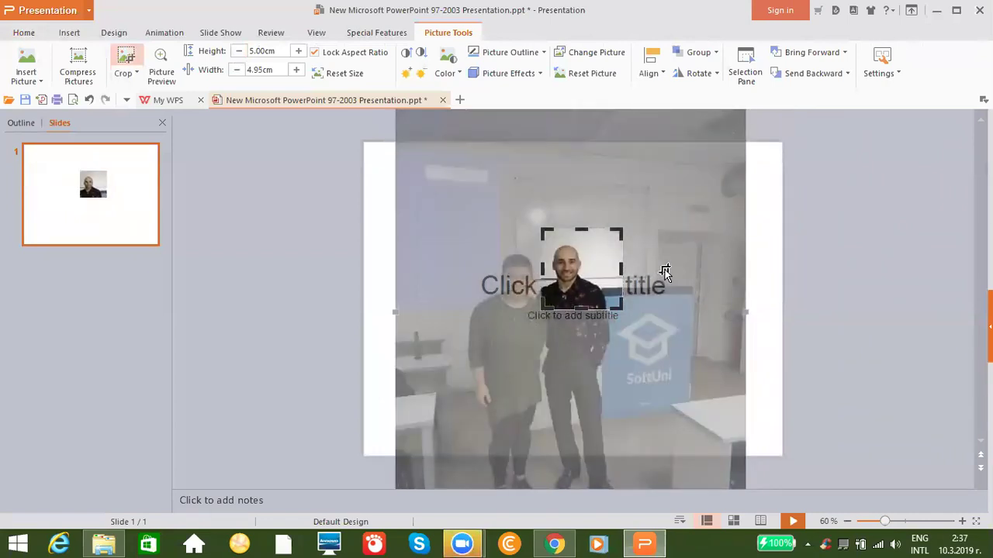
drag(665, 273, 671, 273)
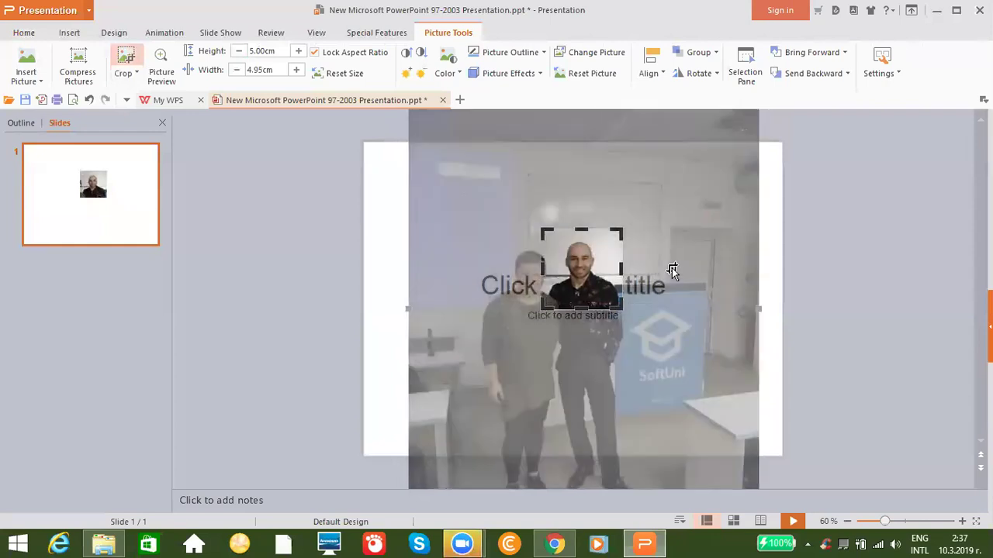
drag(672, 268, 656, 266)
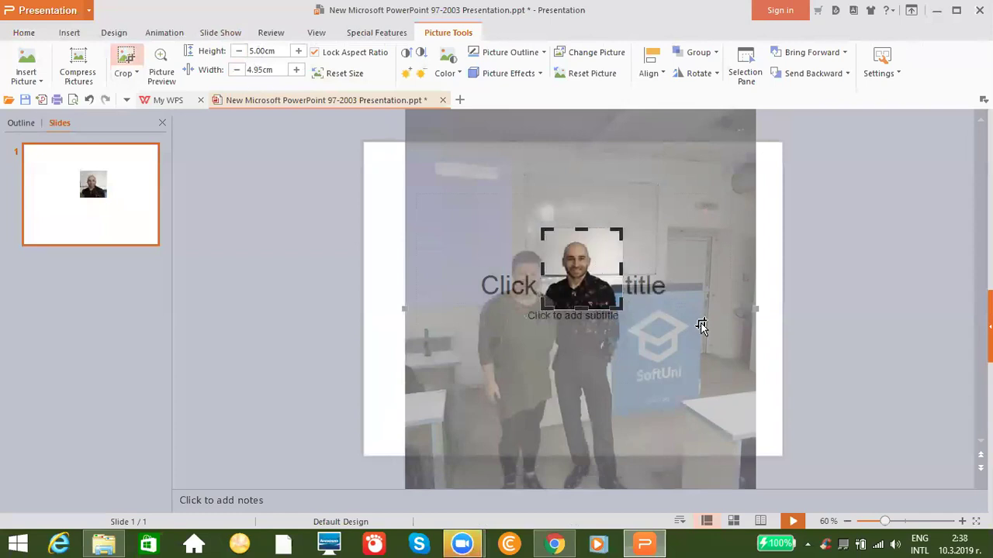
click(125, 58)
Cut the cropped portrait off the slide, leaving the empty title and subtitle placeholders
right_click(577, 264)
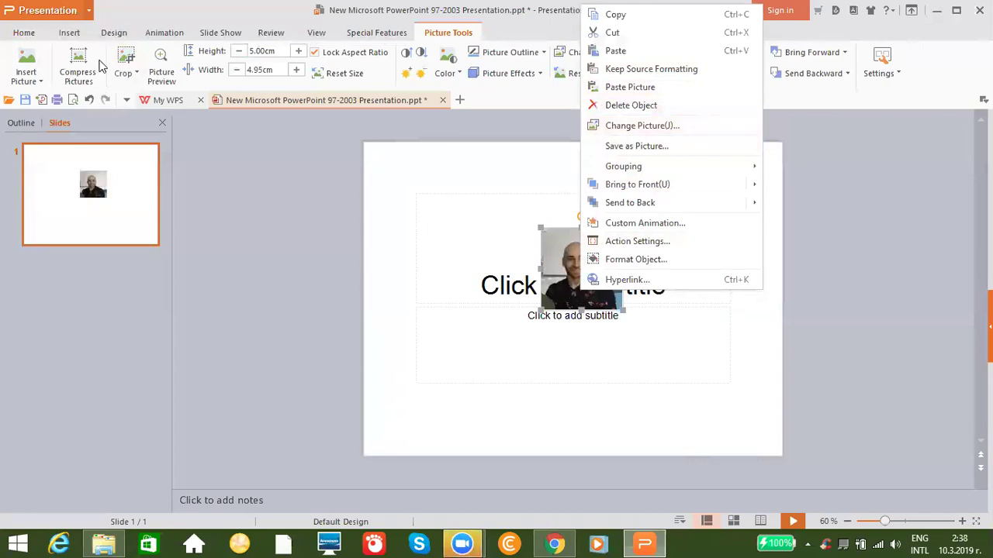
click(126, 62)
right_click(446, 186)
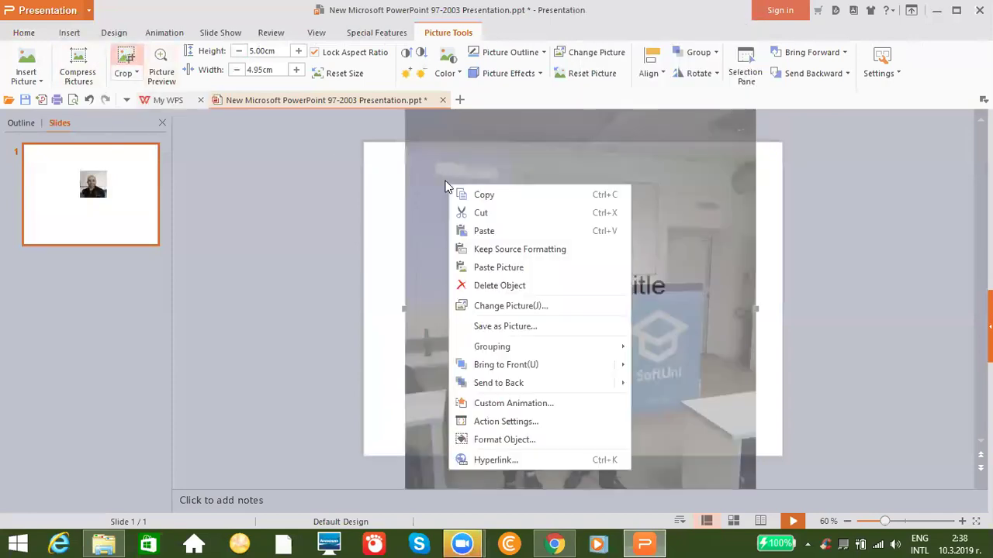
click(480, 213)
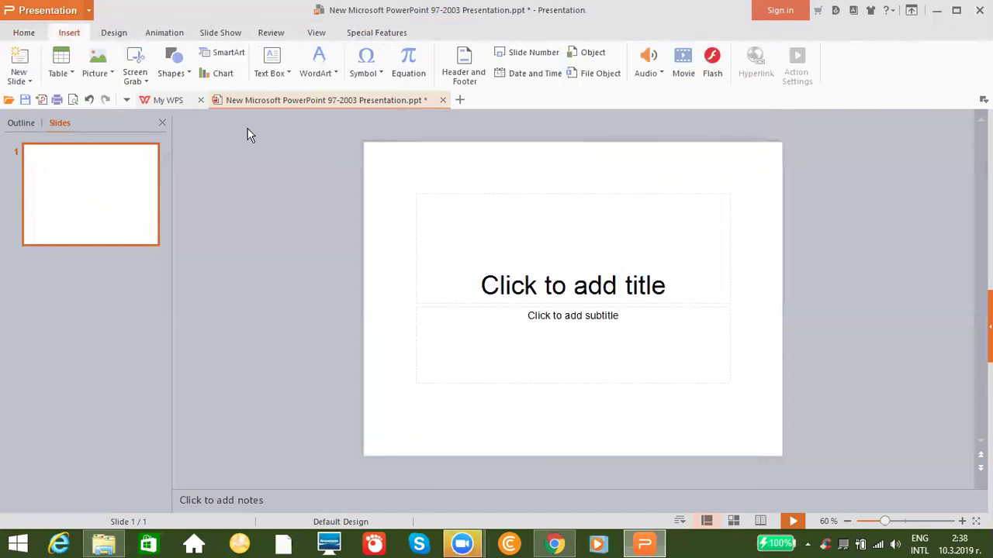
Insert the square 7.94 × 7.94 cm flower-wall portrait of the bald man from Downloads
click(93, 61)
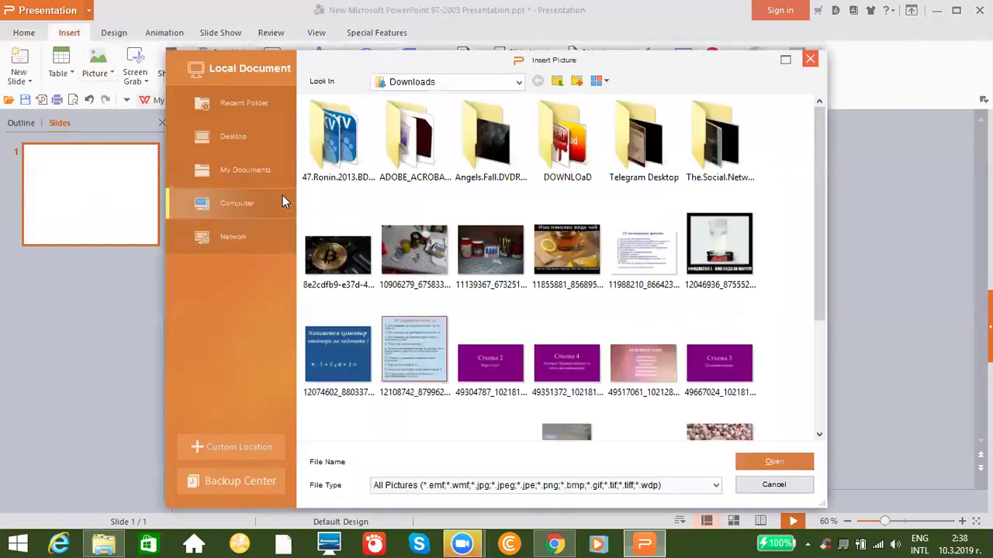
scroll(820, 233, down, 2)
double_click(738, 339)
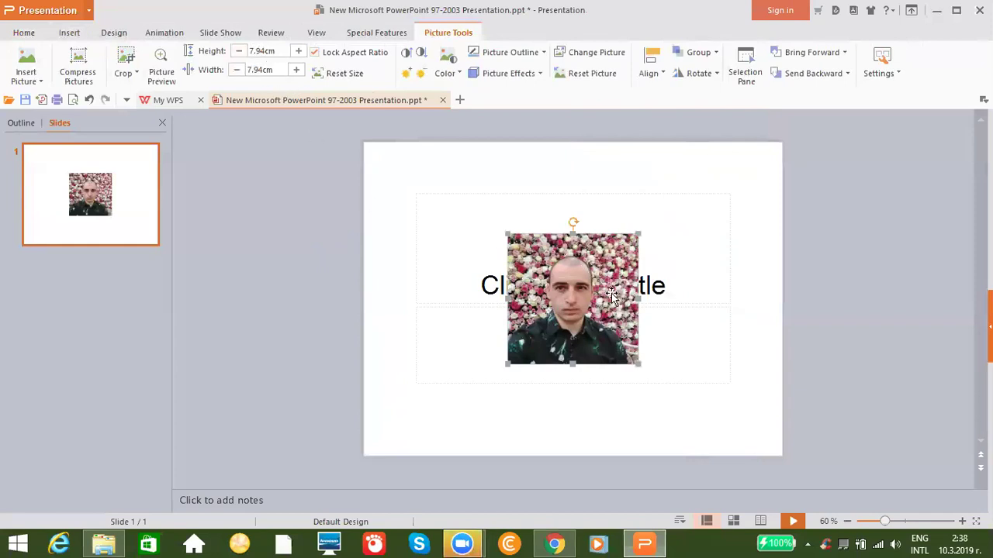
right_click(531, 257)
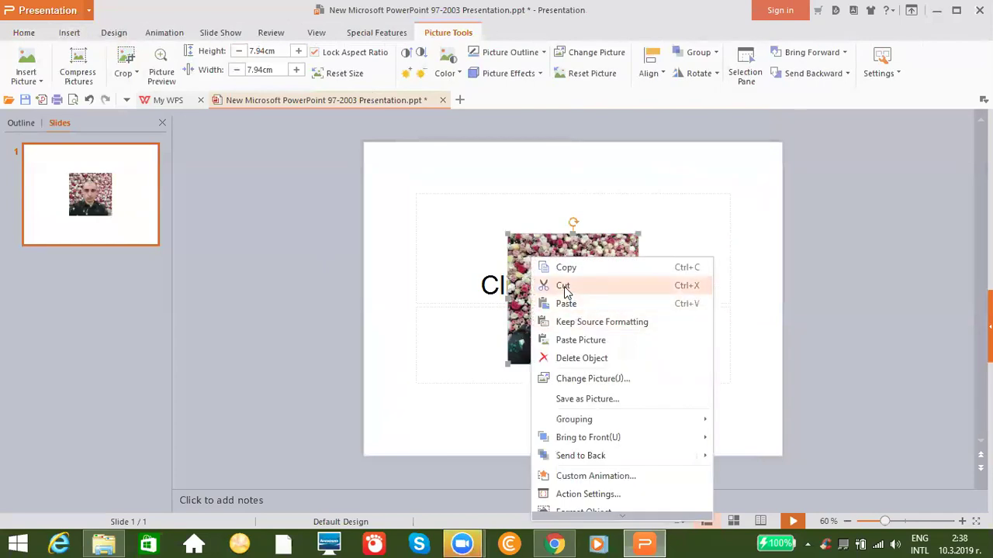
Cut the flower-wall photo and draw a blue oval about 8.80 × 8.60 cm
click(564, 286)
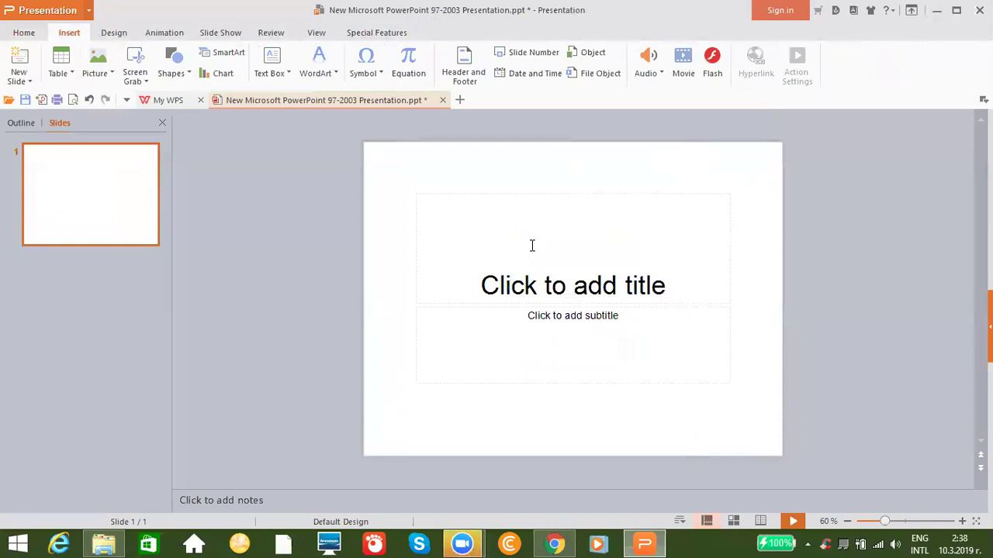
click(175, 65)
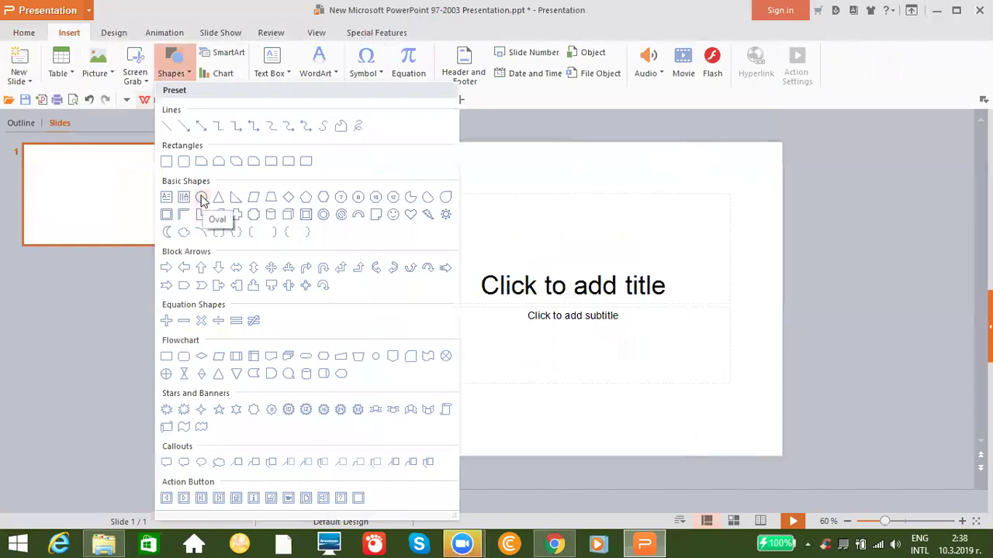
click(202, 200)
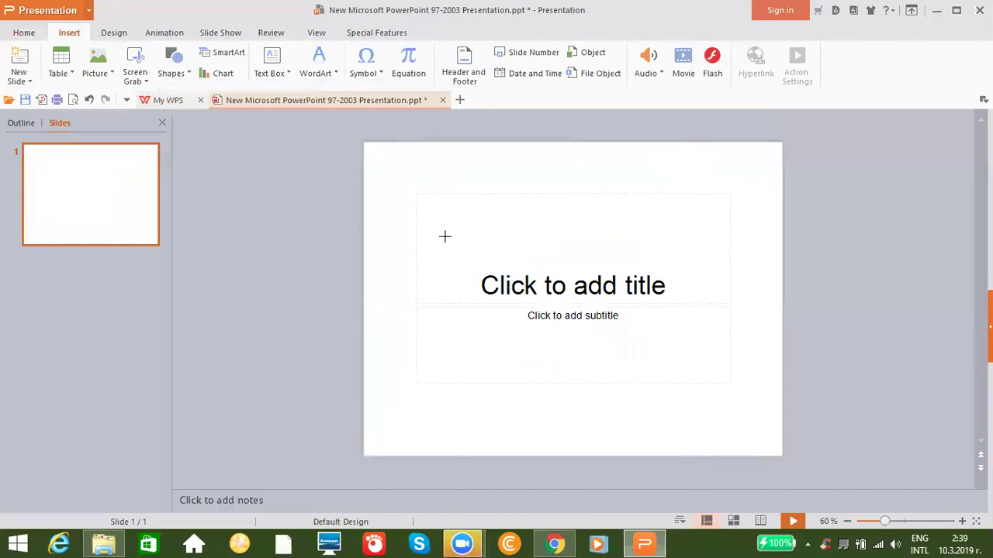
mouse_move(518, 226)
mouse_down()
mouse_move(500, 320)
mouse_move(665, 375)
mouse_up()
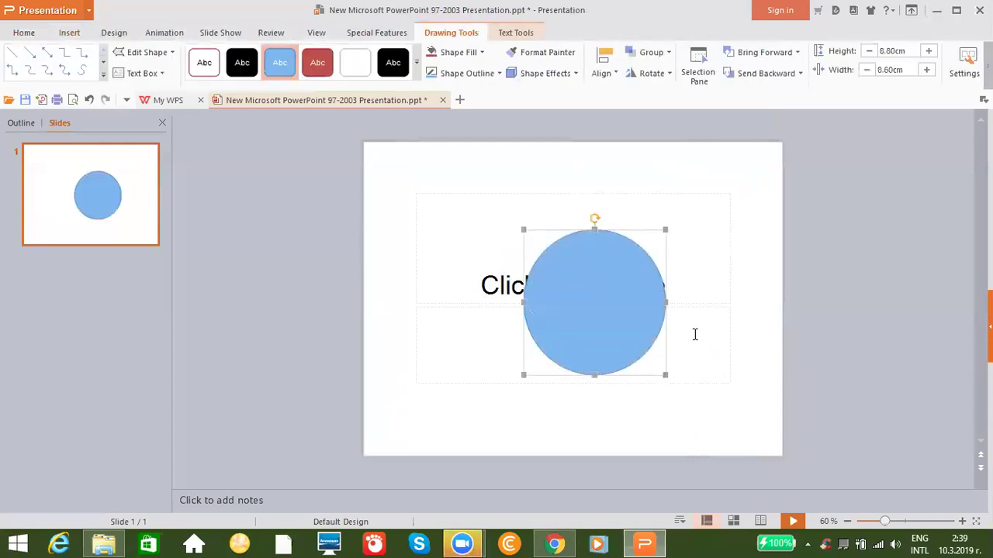
Size the oval to an even 9.00 × 9.00 cm circle and set its outline to No Line
click(929, 51)
click(928, 51)
click(927, 70)
click(928, 70)
click(927, 70)
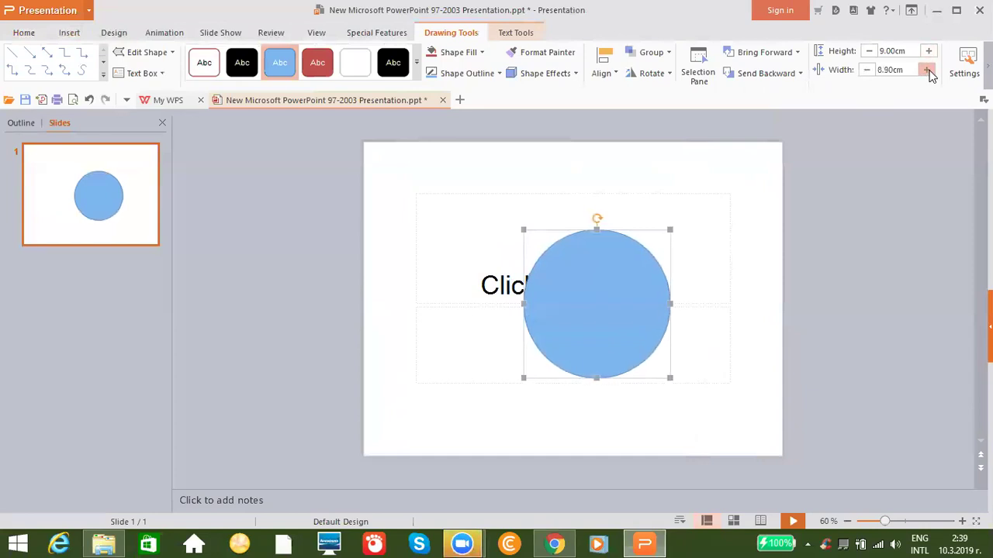
click(927, 70)
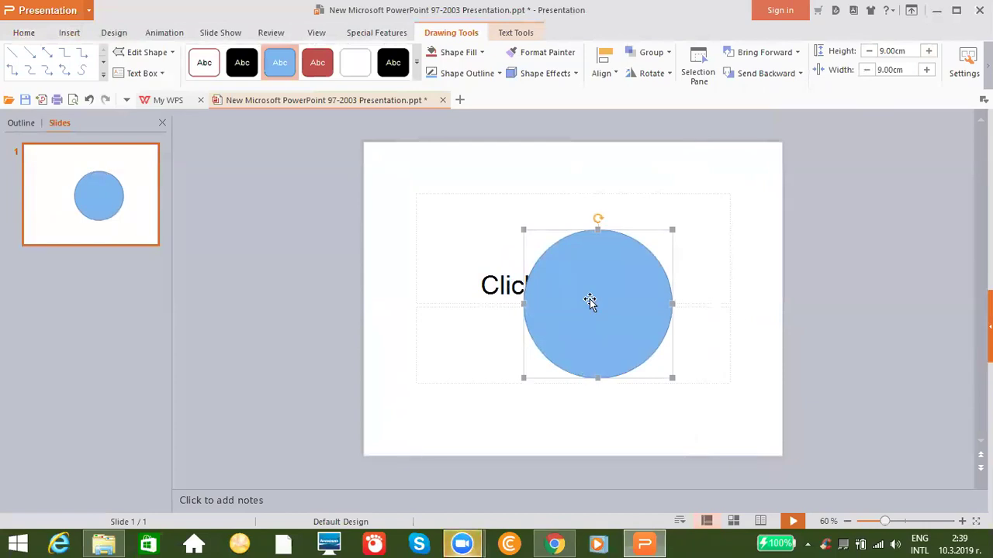
click(495, 72)
click(467, 91)
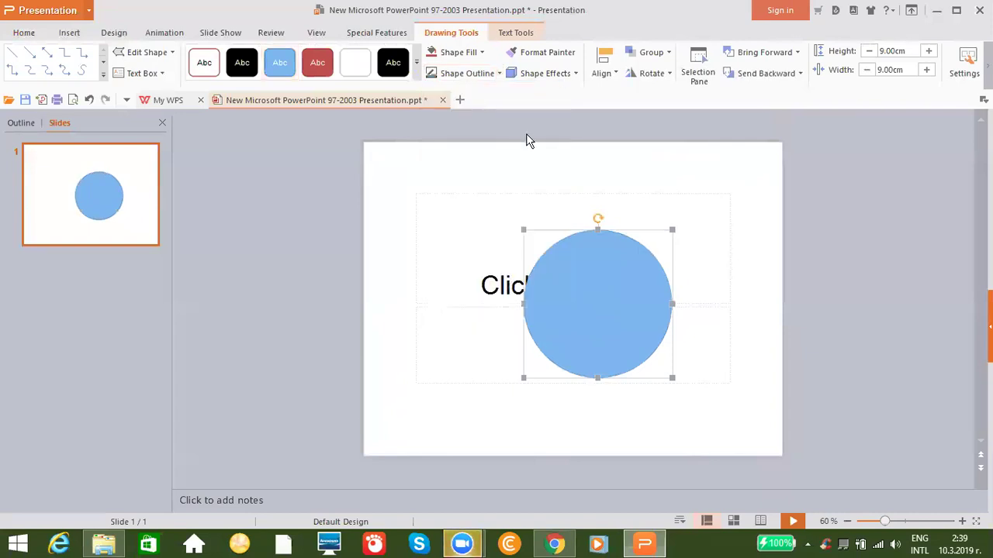
Fill the 9 cm circle with the flower-wall portrait photo from Downloads
click(482, 55)
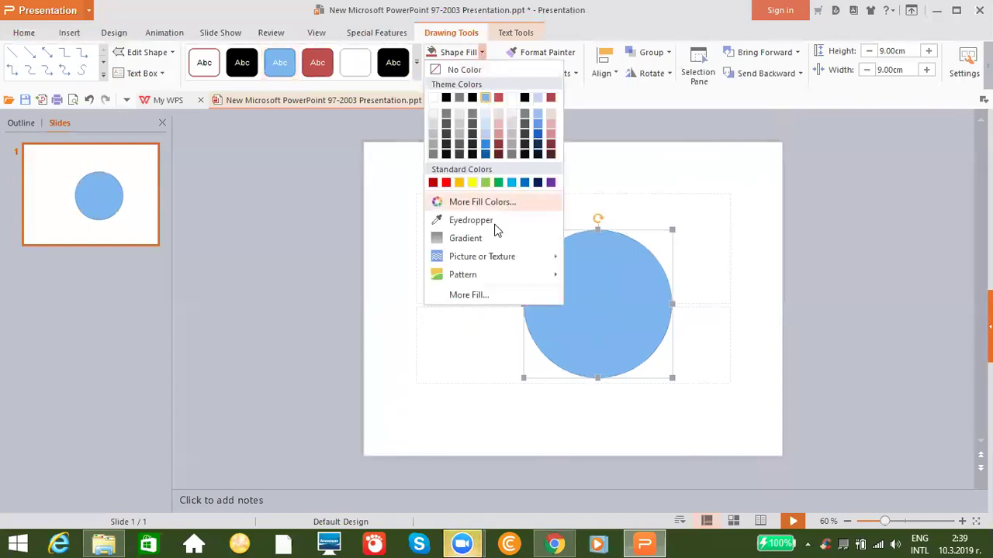
mouse_move(501, 259)
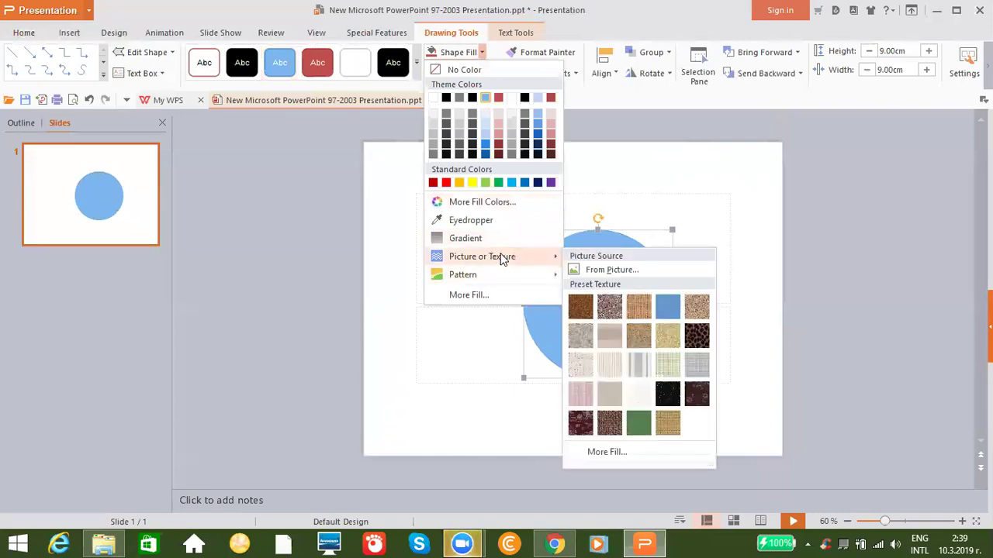
click(605, 270)
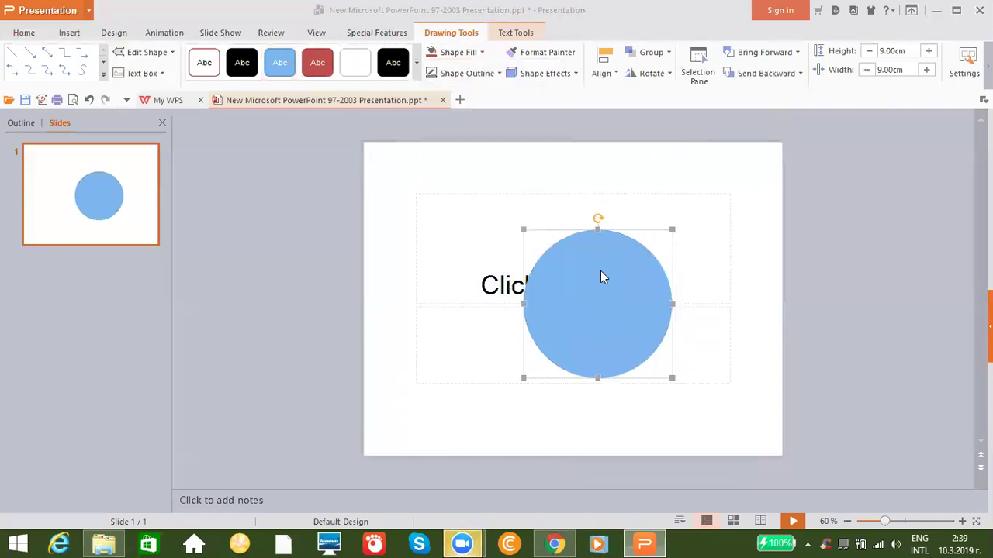
drag(820, 253, 810, 360)
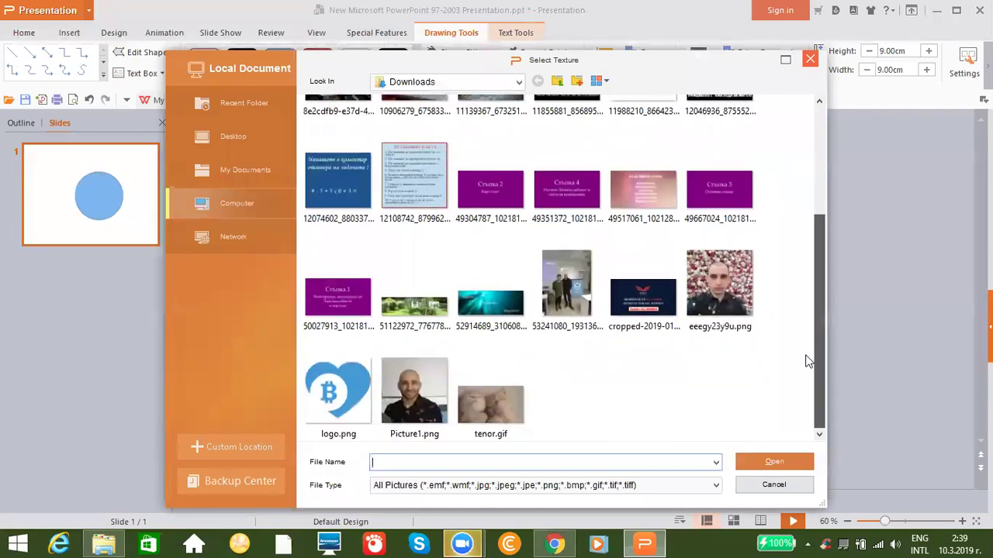
double_click(729, 305)
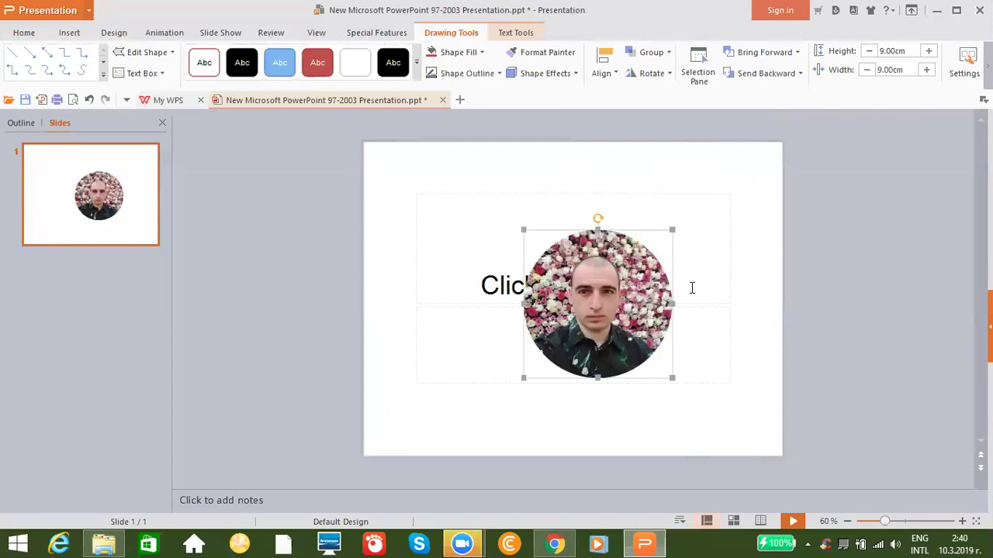
Place a blue donut shape on top of the circular portrait
click(70, 32)
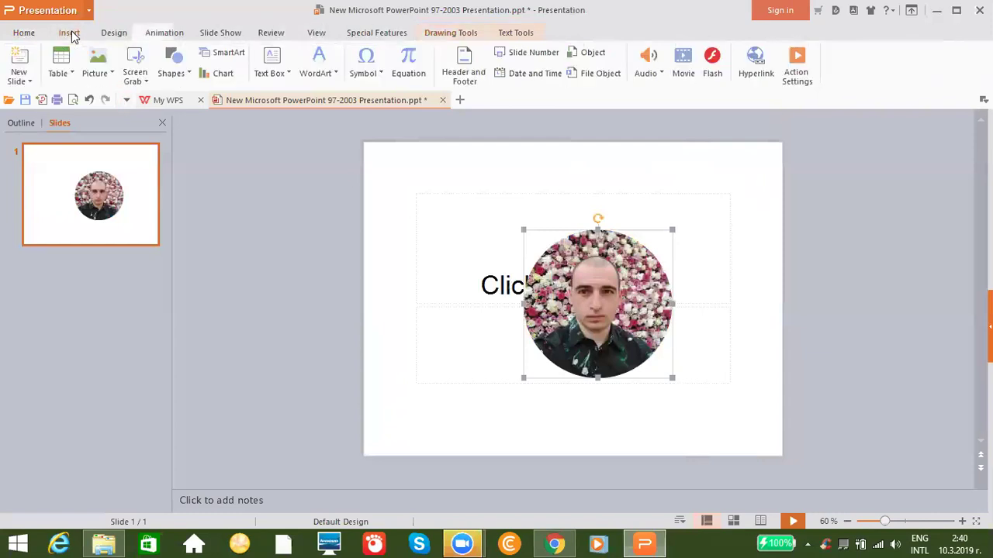
click(174, 67)
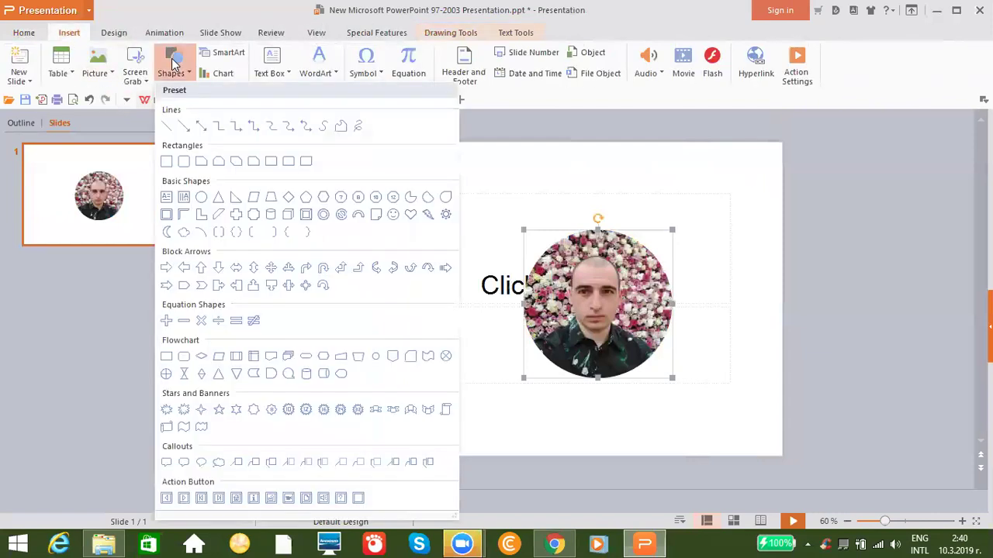
click(323, 214)
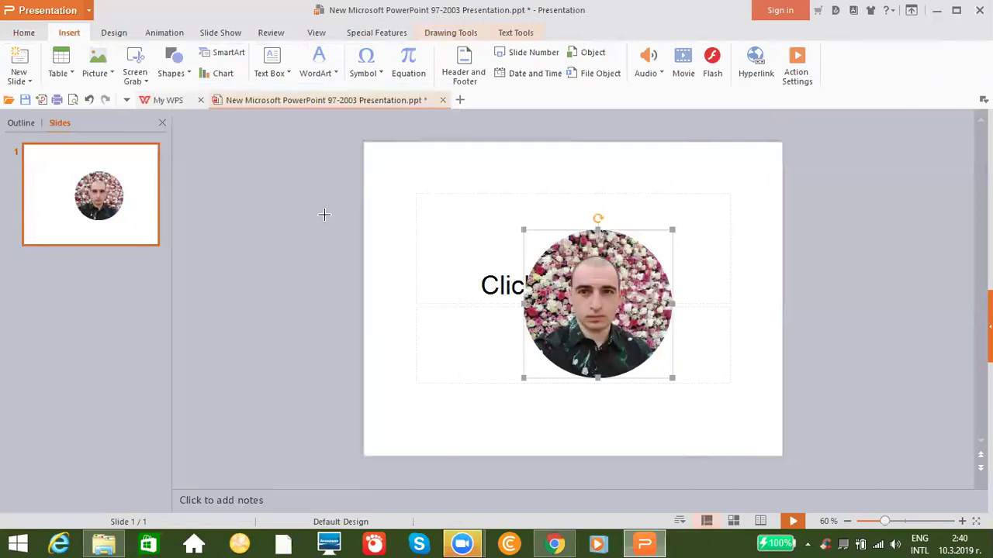
click(594, 295)
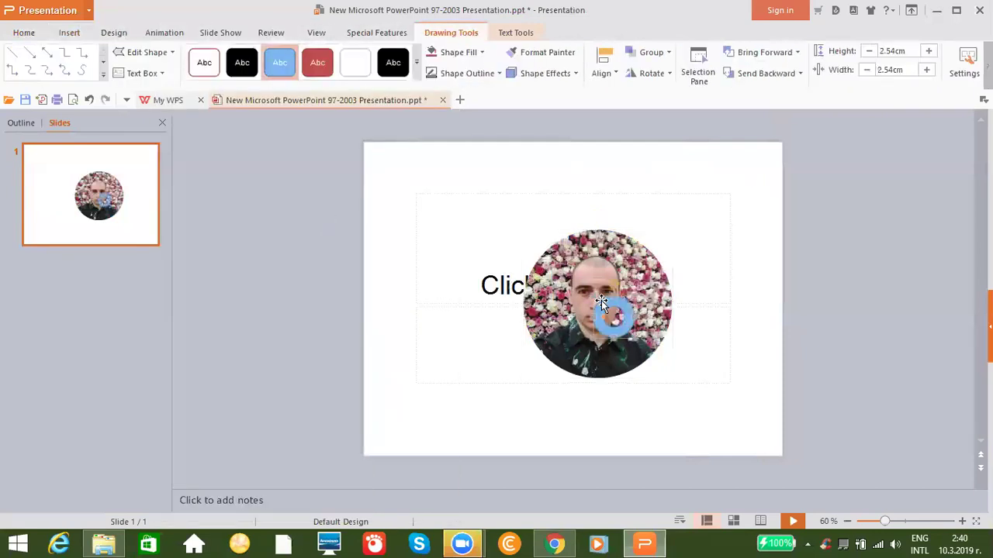
Move the donut onto the portrait's centre and stretch it larger
drag(615, 318, 597, 305)
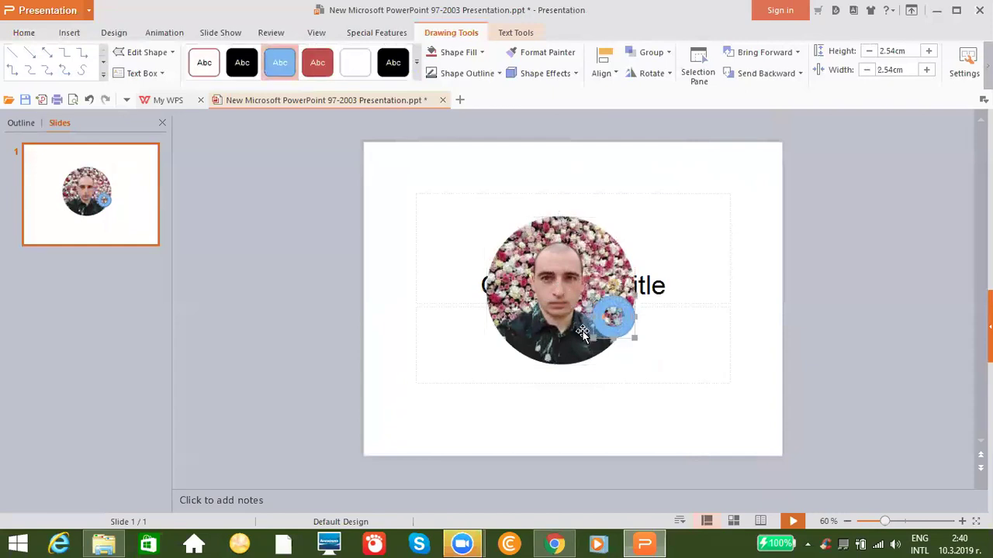
drag(604, 329, 542, 302)
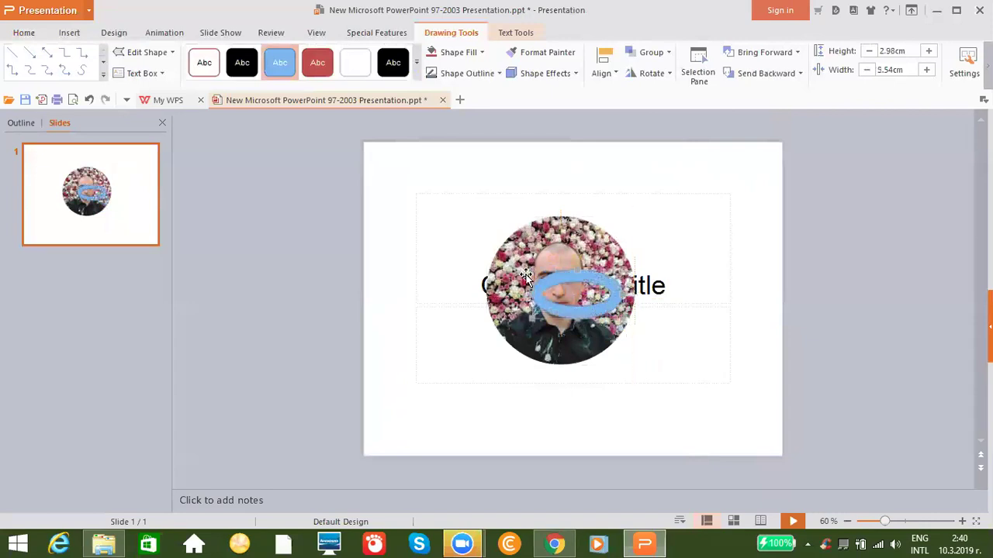
drag(532, 269, 493, 228)
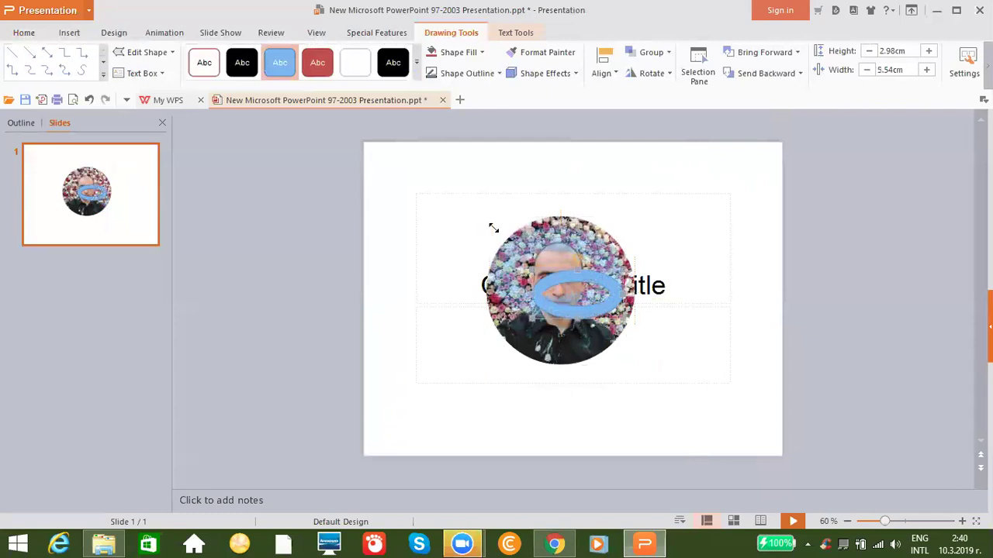
Increase the blue donut's height and width in repeated steps with the size controls
click(929, 51)
click(929, 51)
click(928, 51)
click(928, 52)
click(928, 51)
click(928, 52)
click(928, 52)
click(929, 52)
click(928, 51)
click(929, 51)
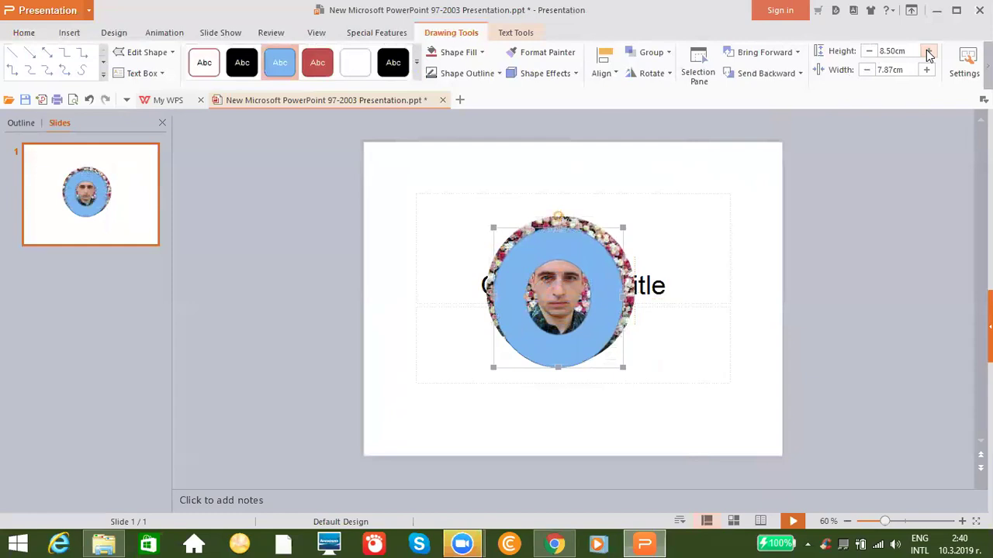
click(927, 70)
click(927, 70)
click(928, 70)
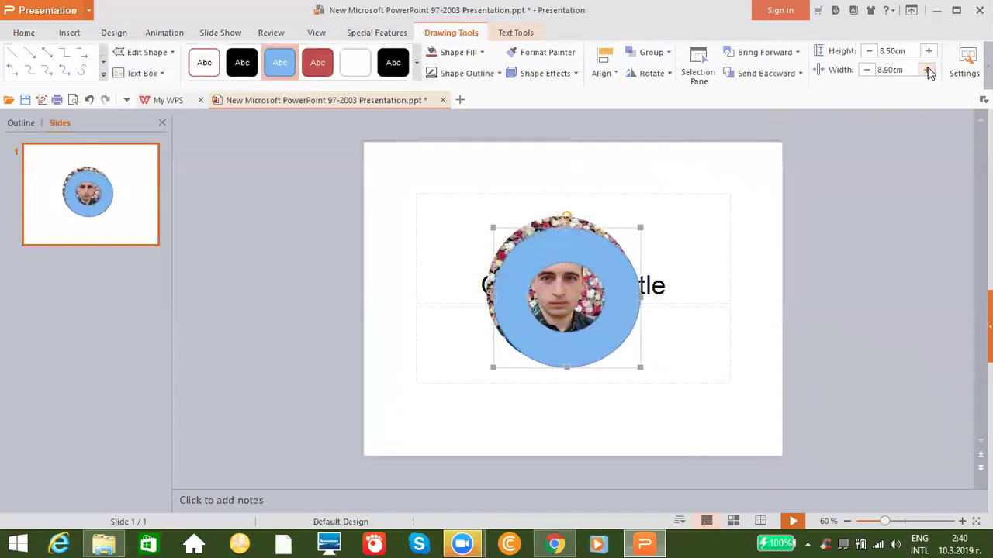
Trim the donut's height and width back down slightly
click(870, 51)
click(869, 51)
click(869, 51)
click(870, 51)
click(870, 52)
click(870, 51)
click(869, 51)
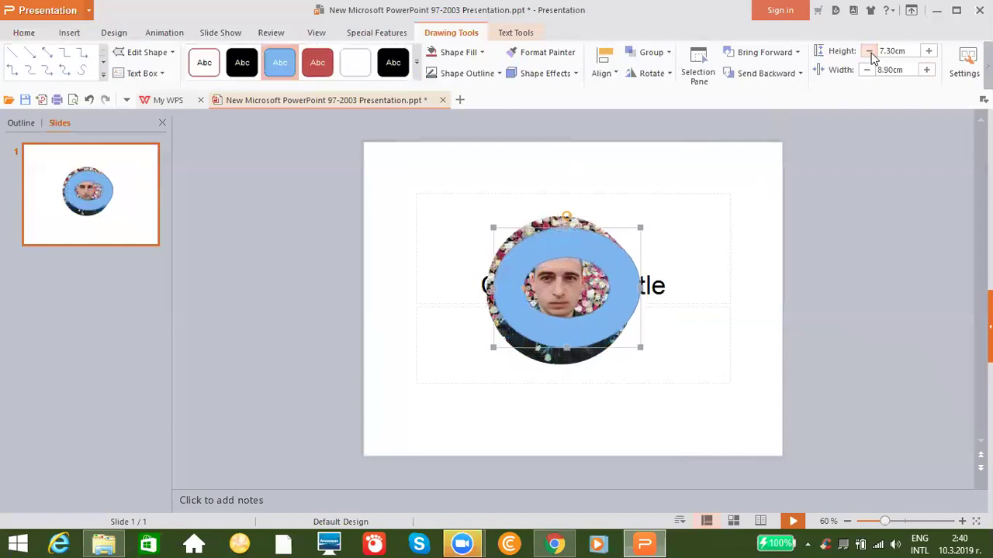
click(868, 70)
click(868, 70)
click(868, 70)
click(868, 70)
click(868, 70)
click(868, 70)
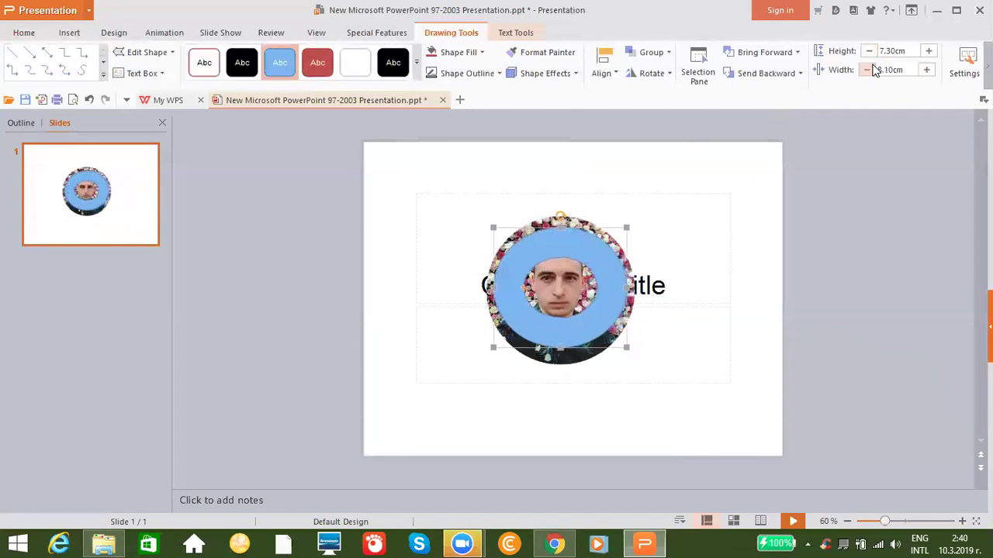
Drag the donut's edges outward until it is a 9.00 × 9.00 cm circle over the portrait
drag(564, 223, 561, 221)
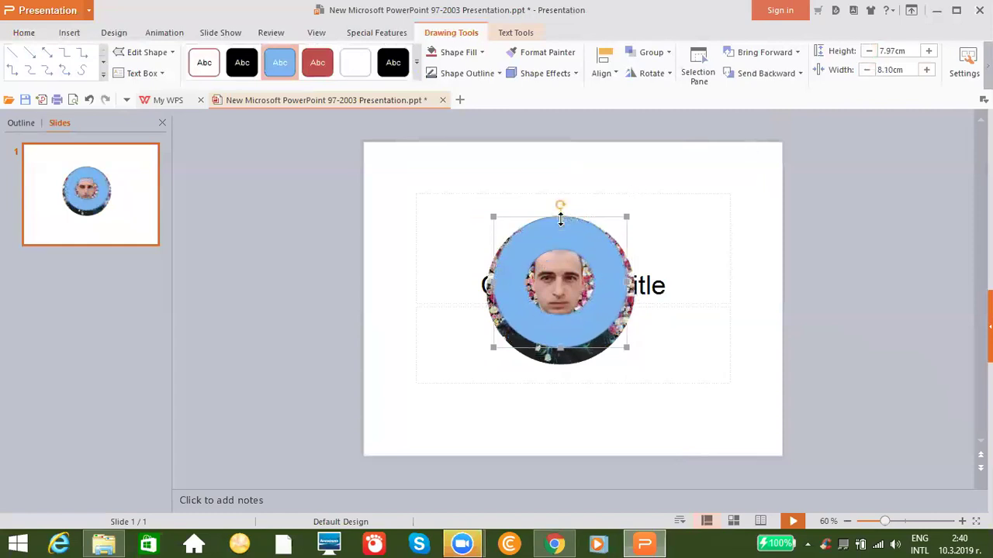
drag(627, 282, 635, 283)
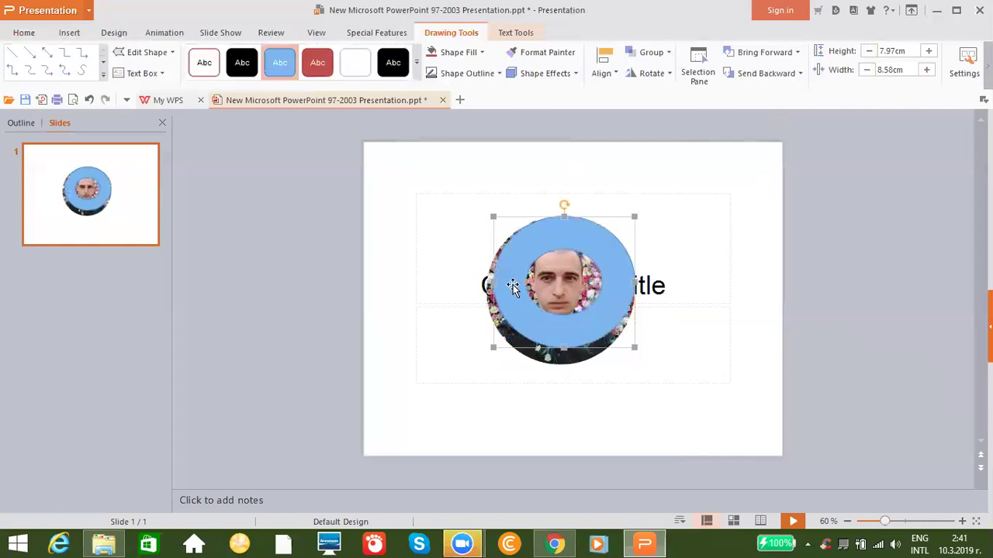
drag(494, 283, 486, 286)
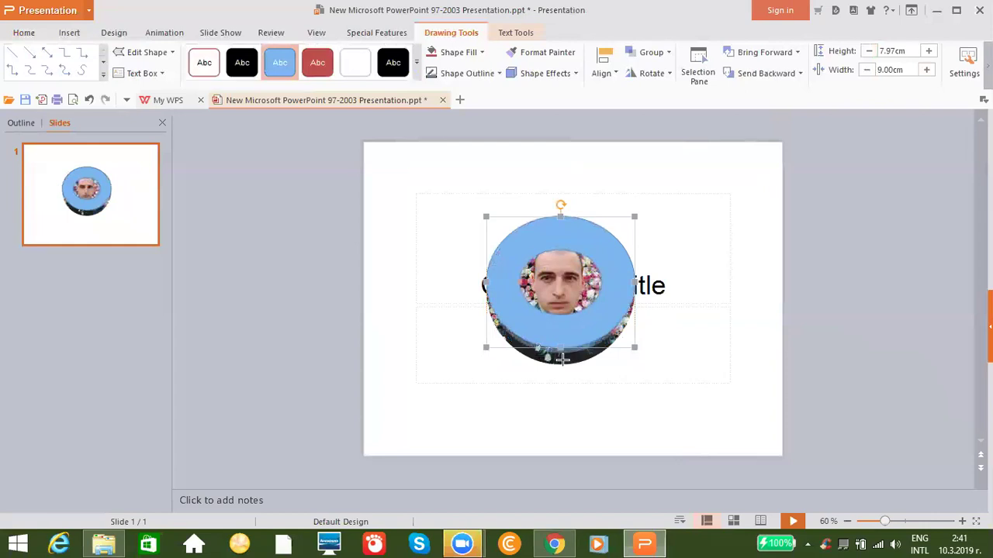
drag(563, 359, 561, 362)
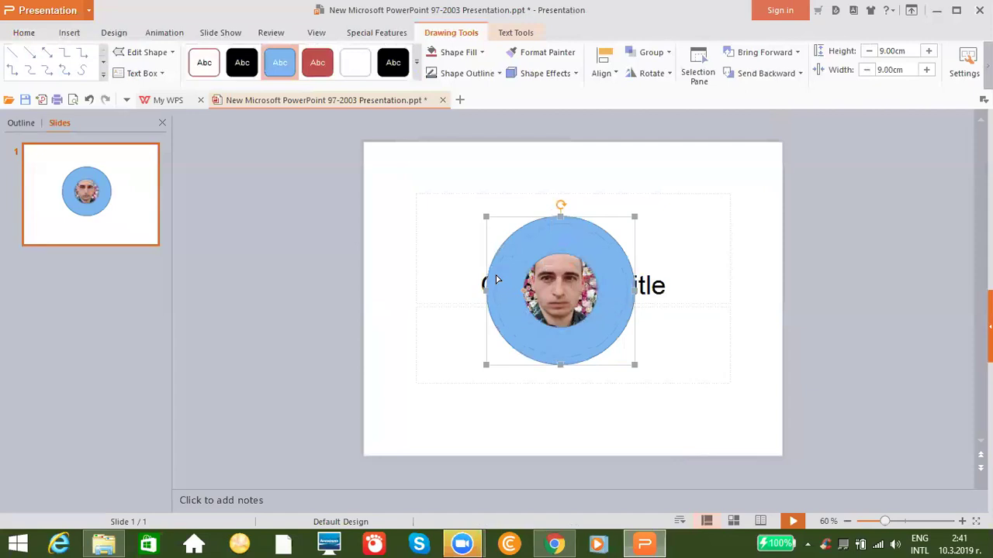
Widen the donut's hole until only a thin blue rim frames the portrait, leaving the outline unchanged
drag(497, 280, 496, 278)
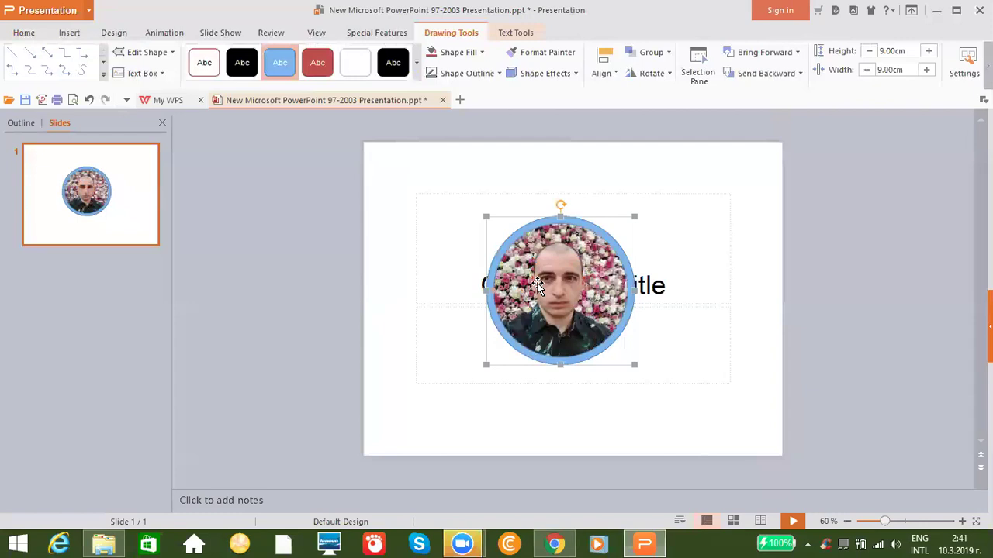
click(497, 73)
click(392, 105)
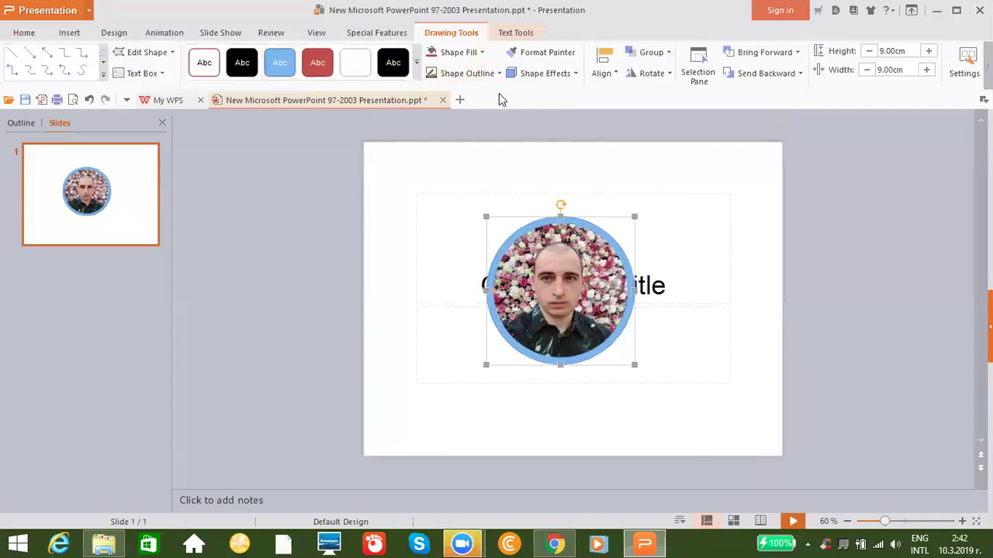
Add a grey glow variation from Shape Effects > Glow to the ringed portrait
click(565, 75)
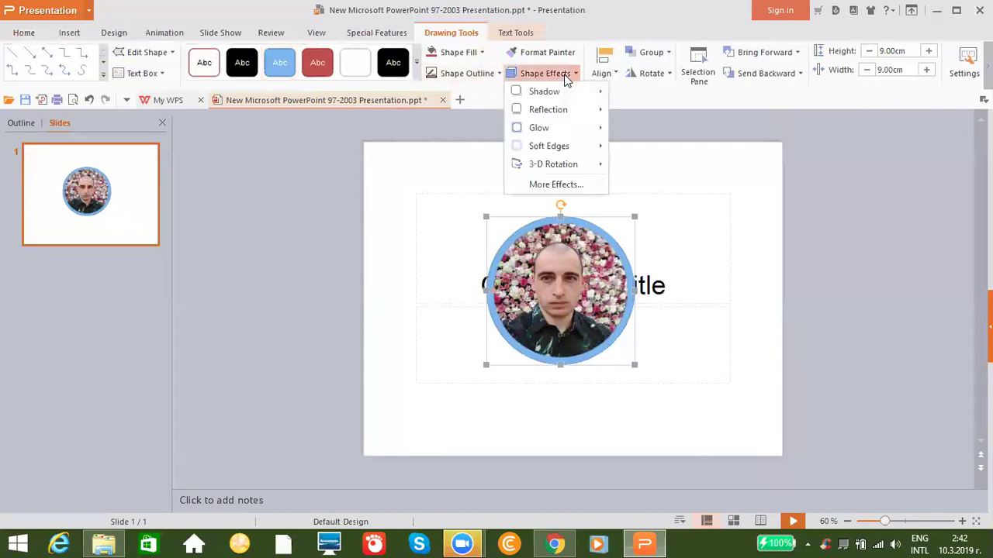
mouse_move(540, 128)
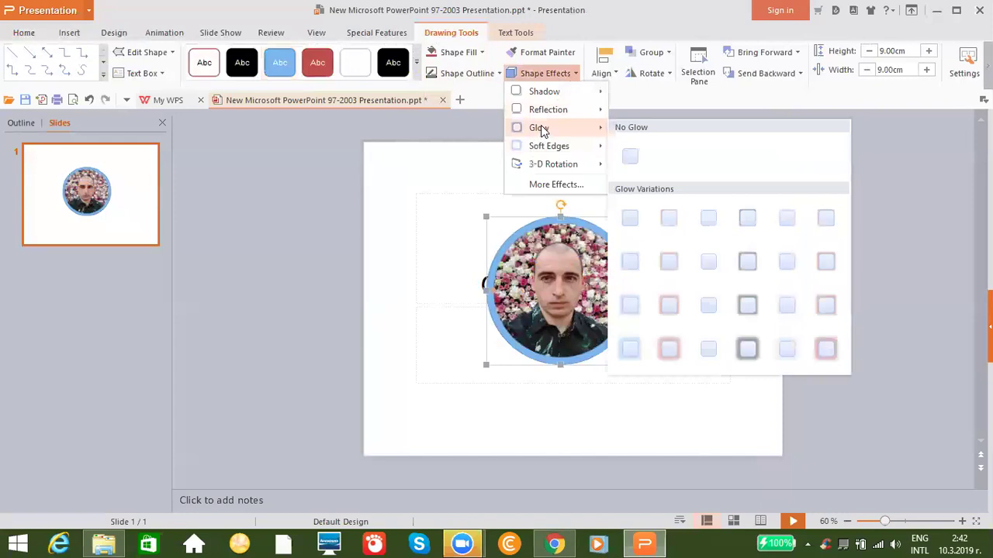
click(747, 350)
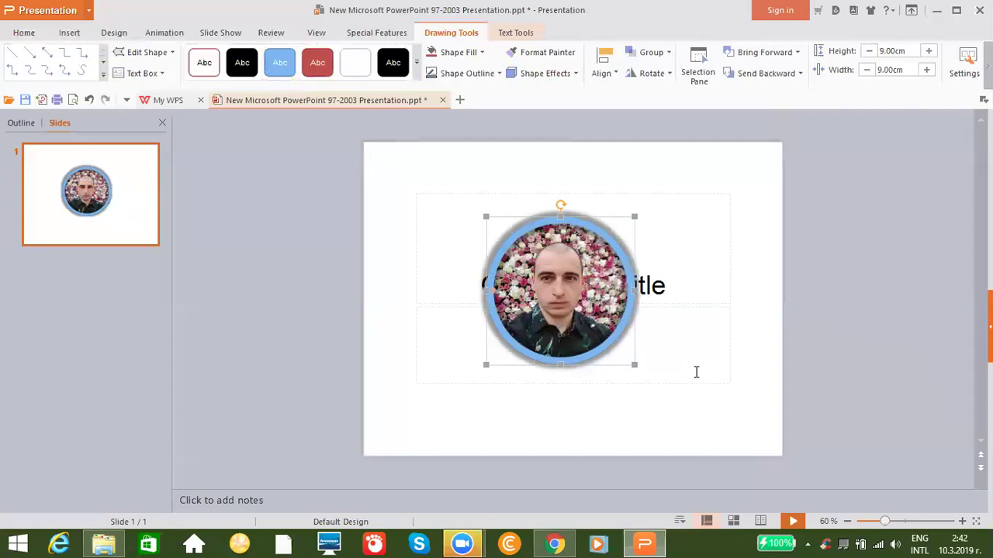
Start saving the portrait as a picture, decline replacing Picture1.png, and select the name's number
right_click(530, 252)
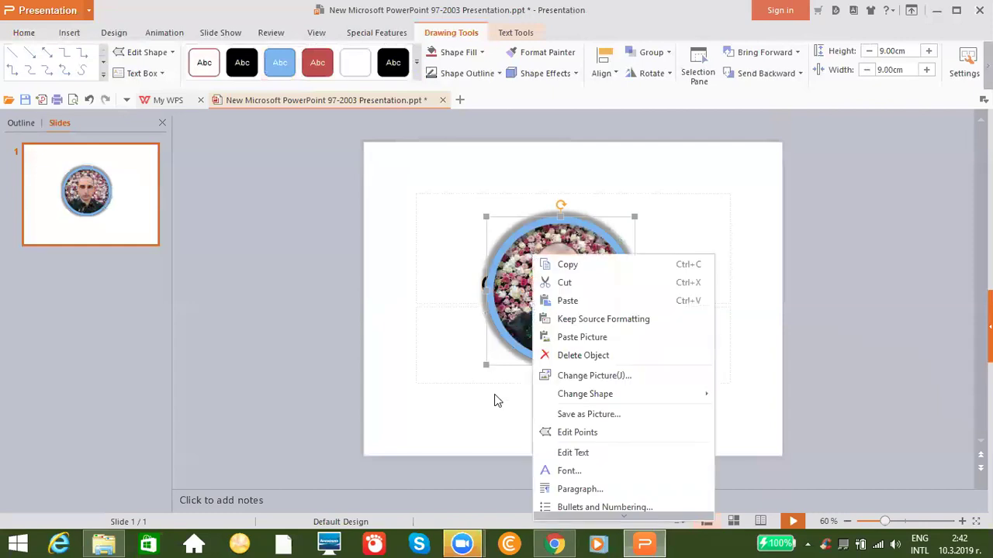
click(607, 417)
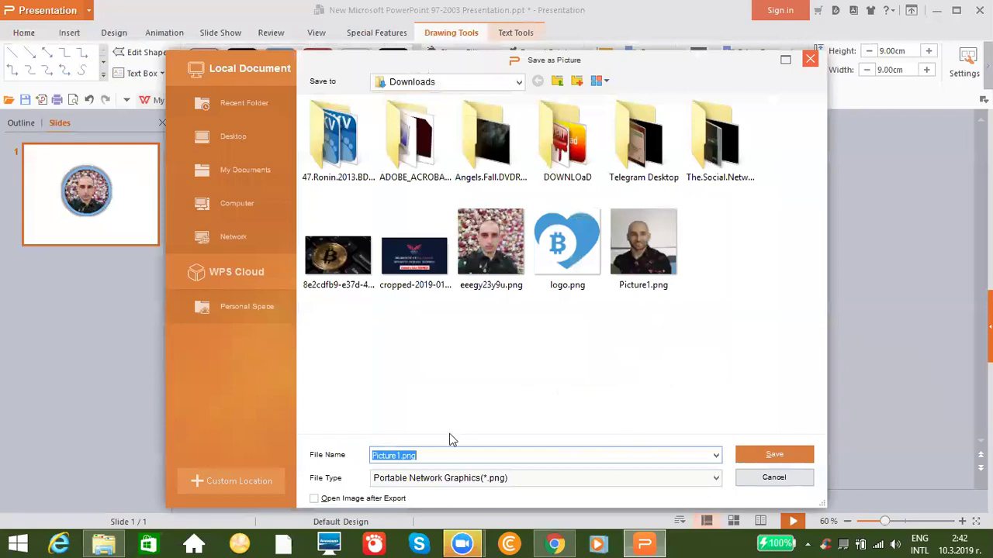
click(779, 458)
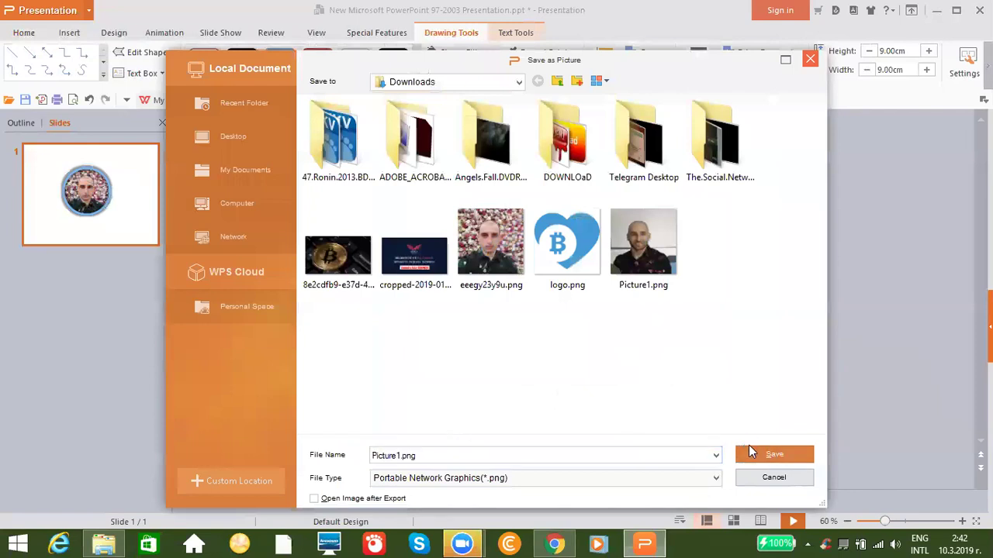
click(446, 440)
click(593, 277)
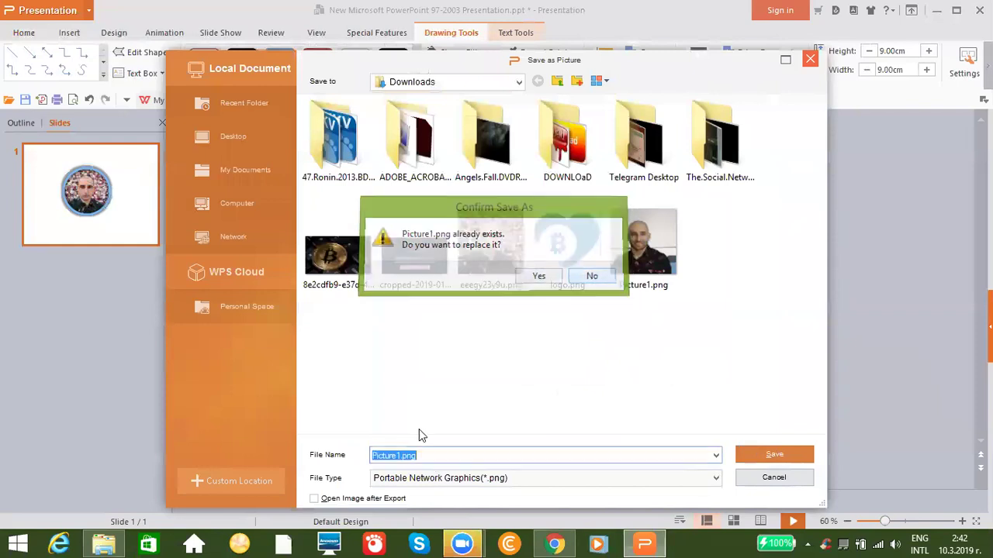
drag(398, 457, 403, 458)
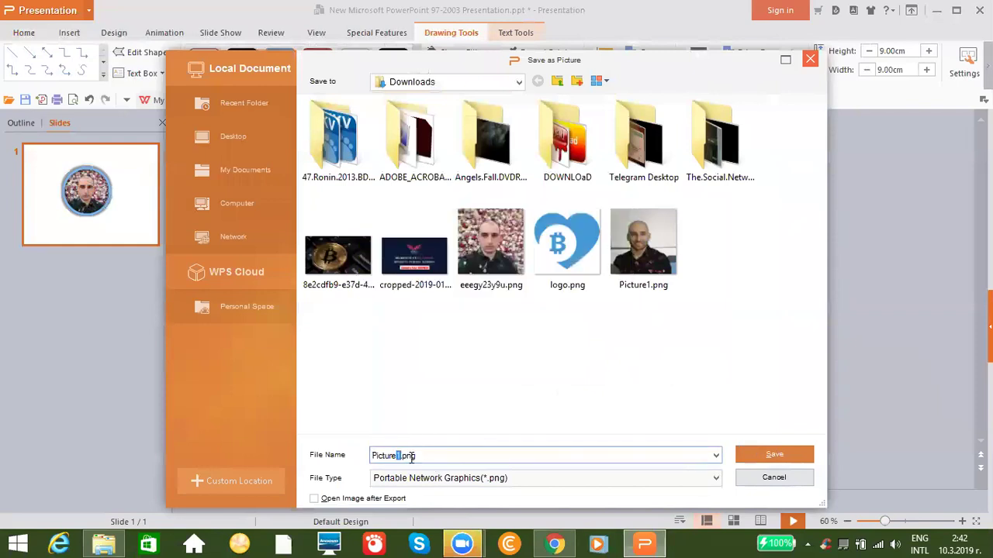
Rename the file to Picture22.png and save it to Downloads
text(22)
click(784, 454)
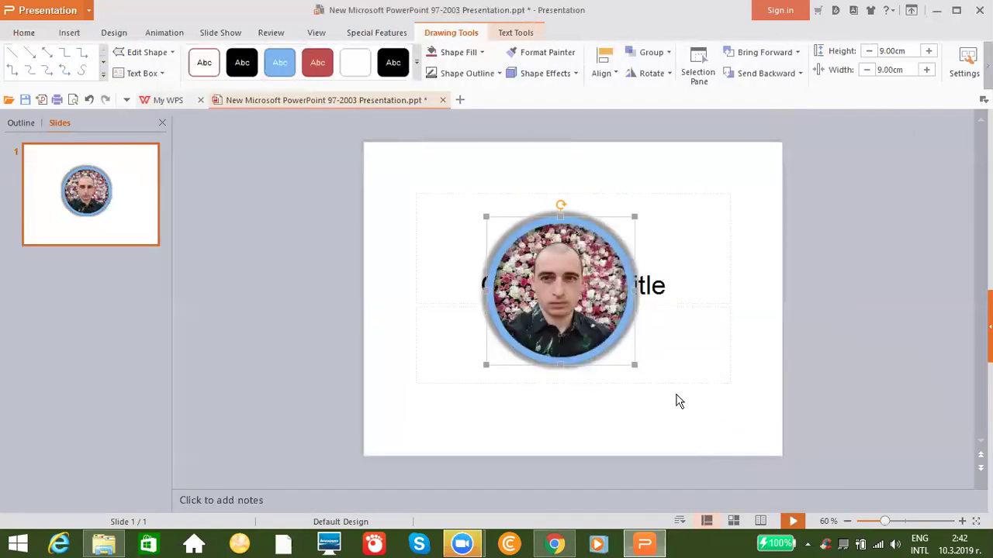